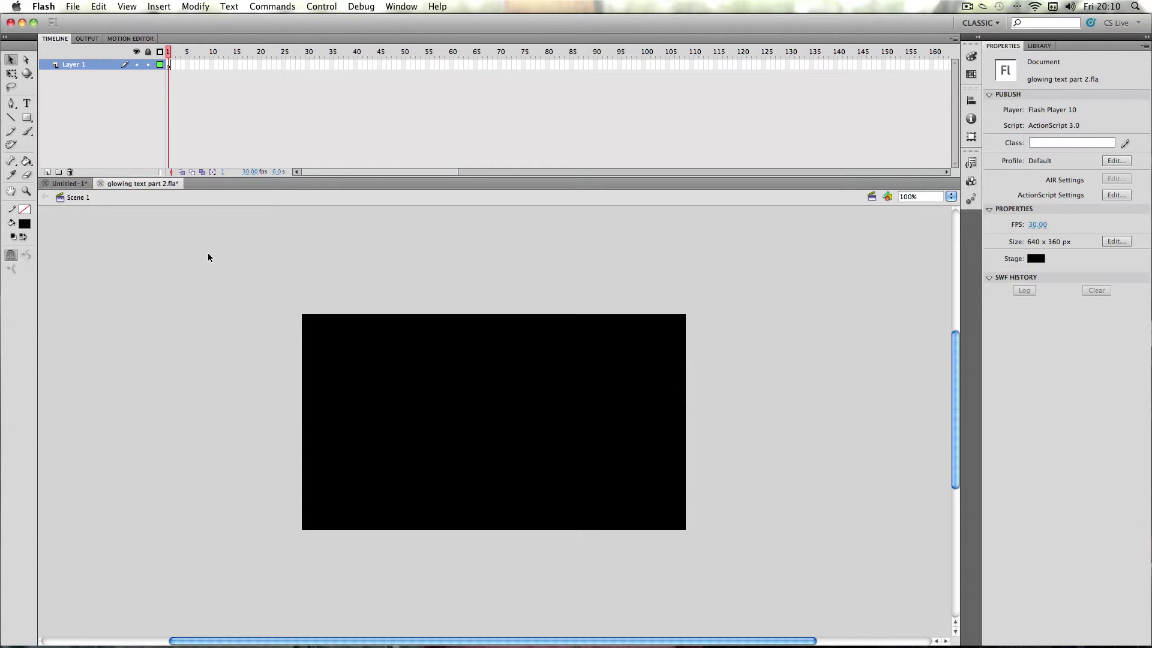
Preview the finished Untitled-1 title animation, then return to glowing text part 2.fla.
{"action": "left_click", "coordinate": [69, 183]}
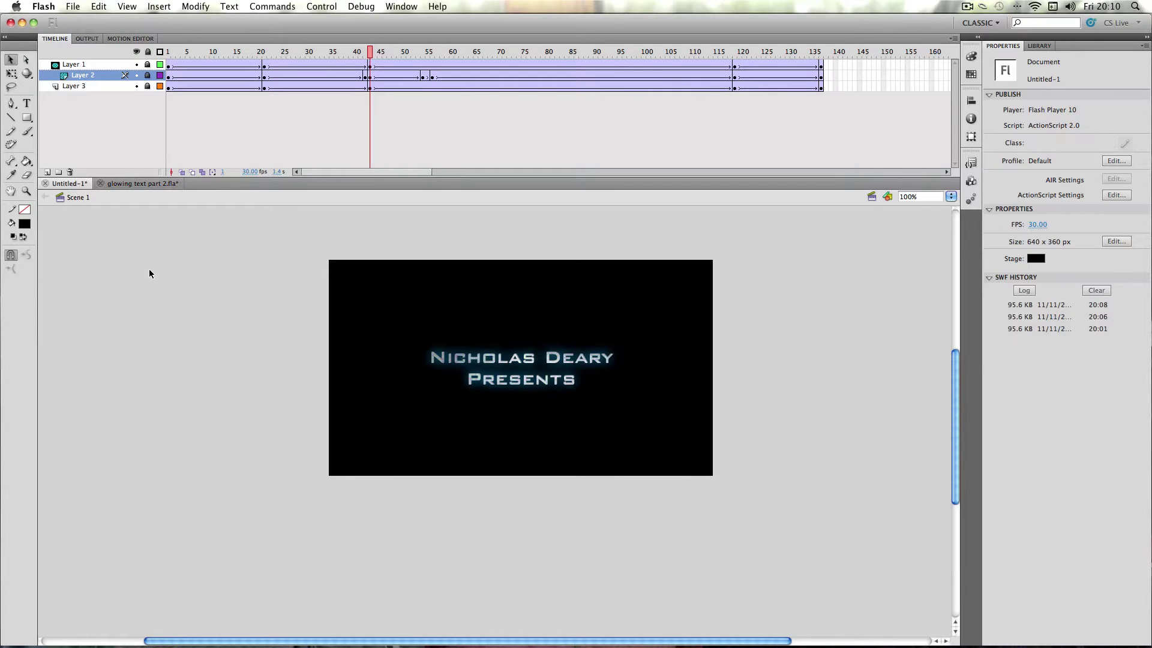
{"action": "key", "text": "super+Return"}
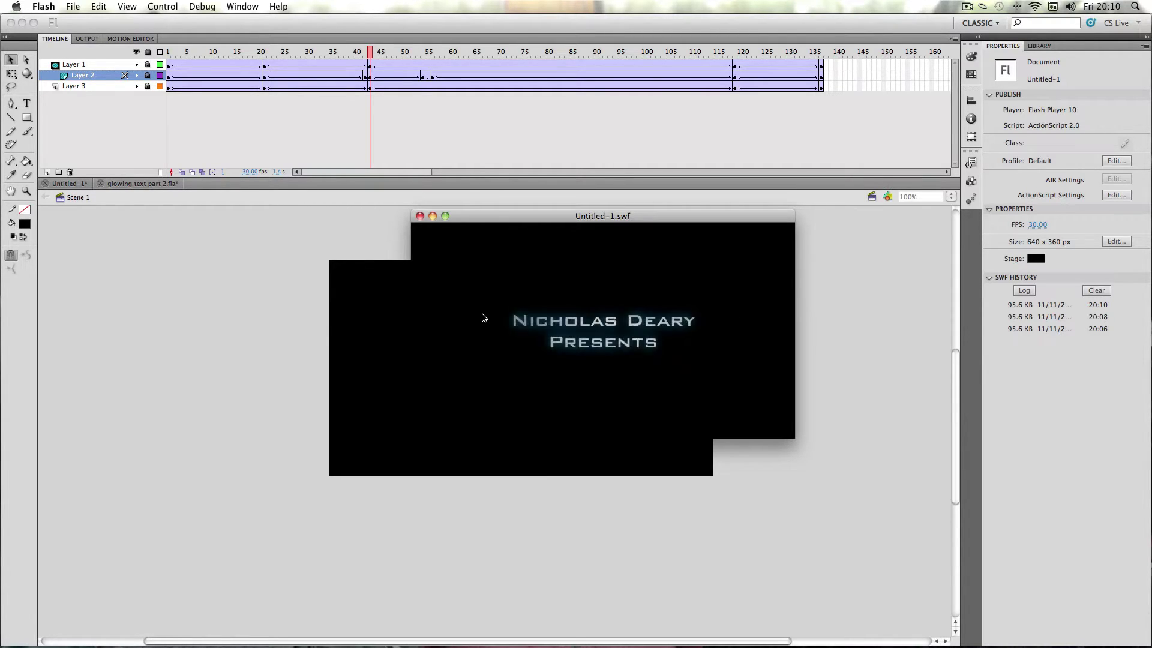
{"action": "left_click", "coordinate": [419, 216]}
{"action": "left_click", "coordinate": [135, 183]}
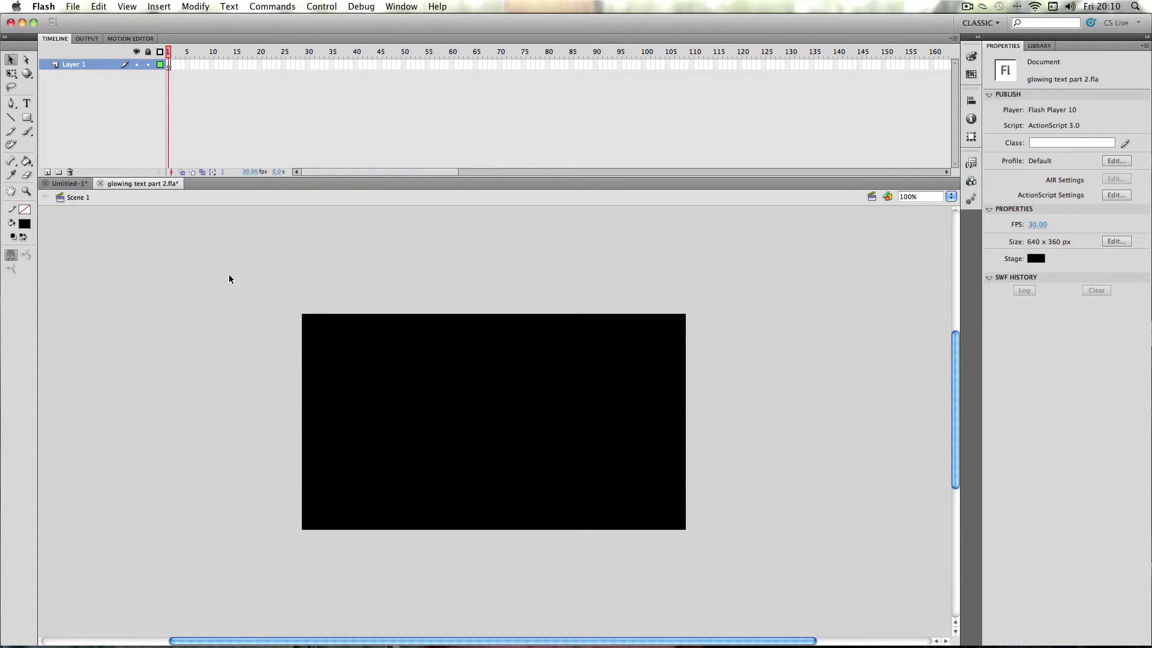
Open the Library and preview the static image and blue image on the stage, then delete both.
{"action": "key", "text": "super+l"}
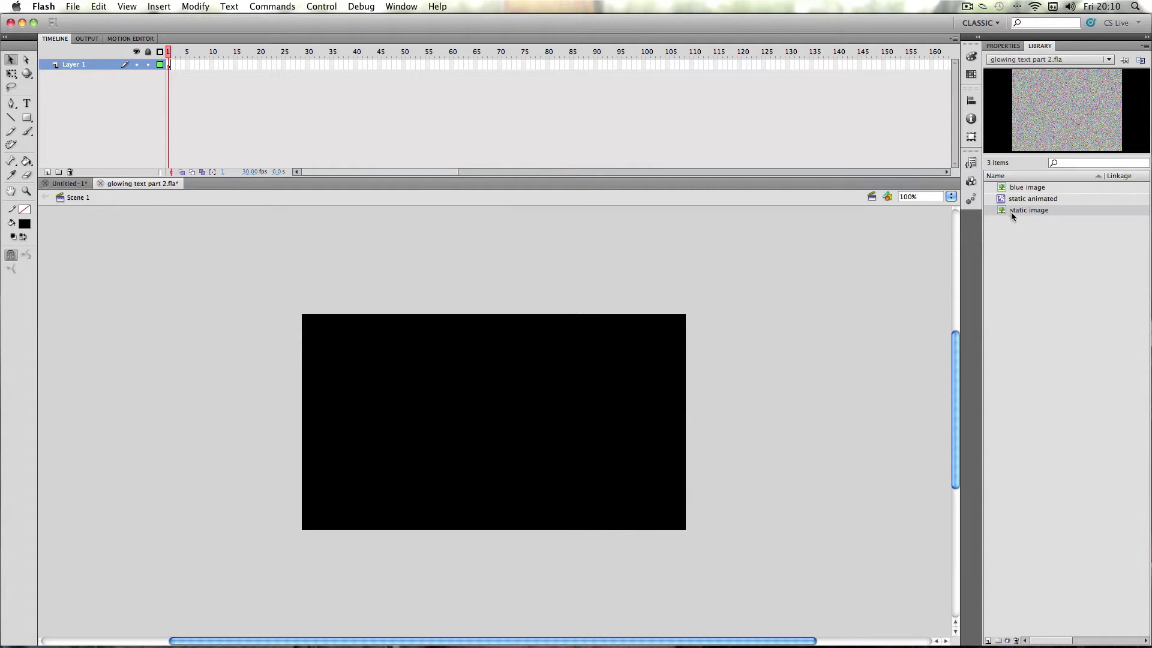
{"action": "left_click_drag", "start_coordinate": [1012, 211], "coordinate": [479, 370]}
{"action": "left_click", "coordinate": [303, 238]}
{"action": "left_click", "coordinate": [422, 325]}
{"action": "key", "text": "Delete"}
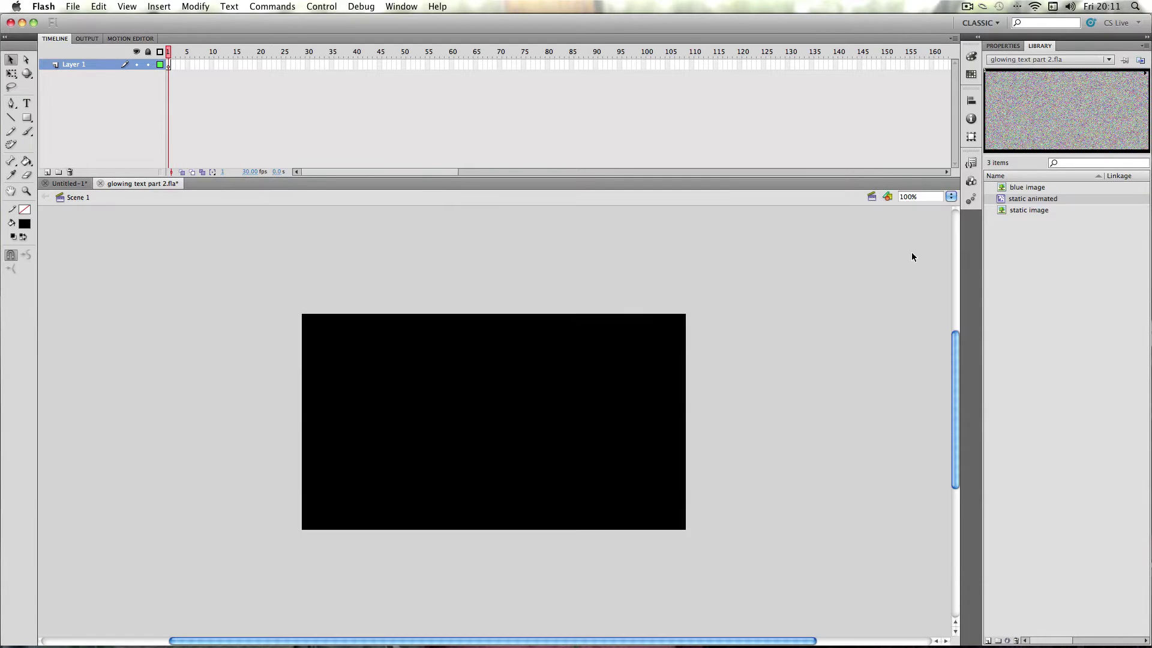
{"action": "left_click_drag", "start_coordinate": [1033, 189], "coordinate": [410, 412]}
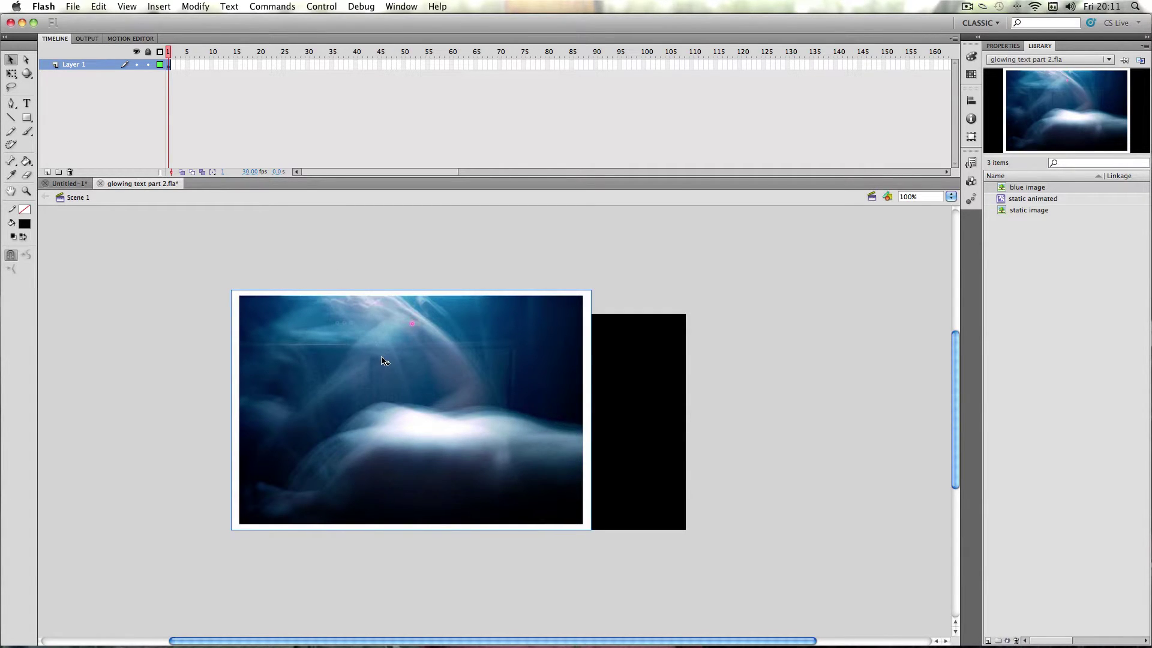
{"action": "key", "text": "Delete"}
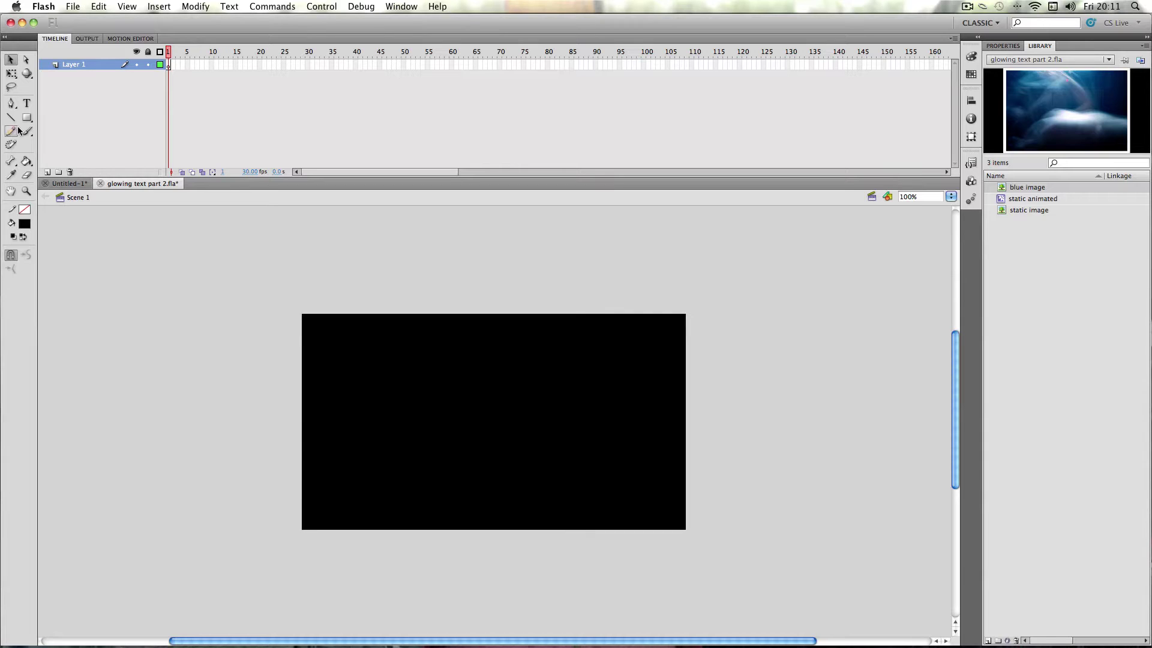
Set up the Text tool with light grey #CCCCCC fill and BankGothic Md BT at 54 pt.
{"action": "left_click", "coordinate": [26, 103]}
{"action": "left_click", "coordinate": [24, 224]}
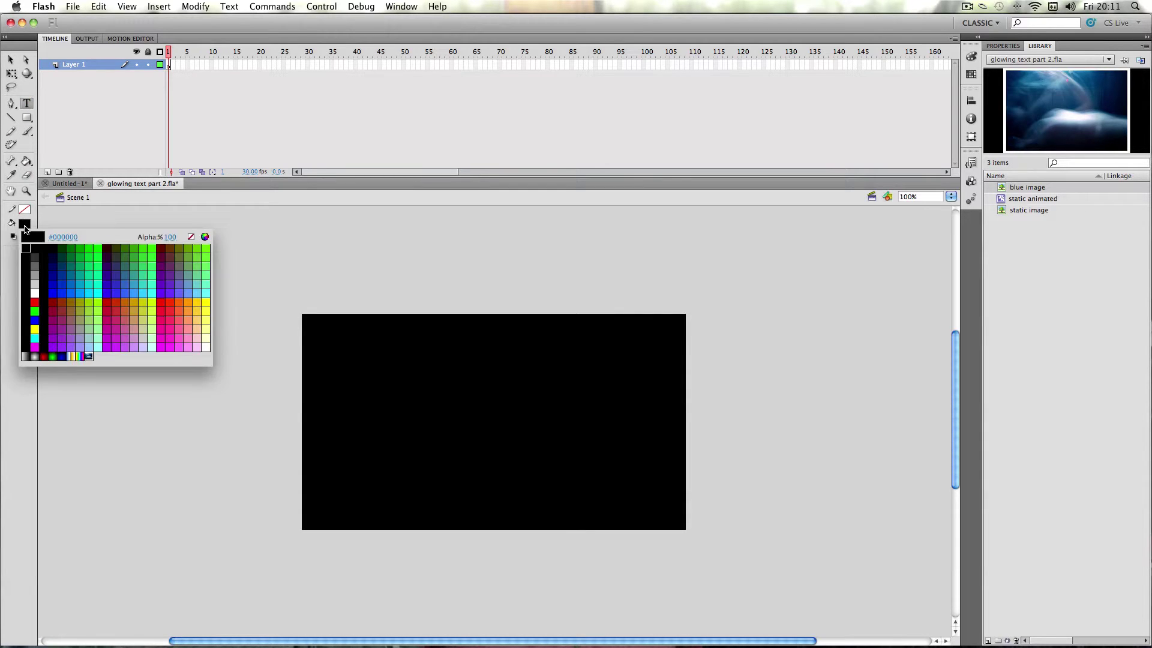
{"action": "left_click", "coordinate": [35, 284]}
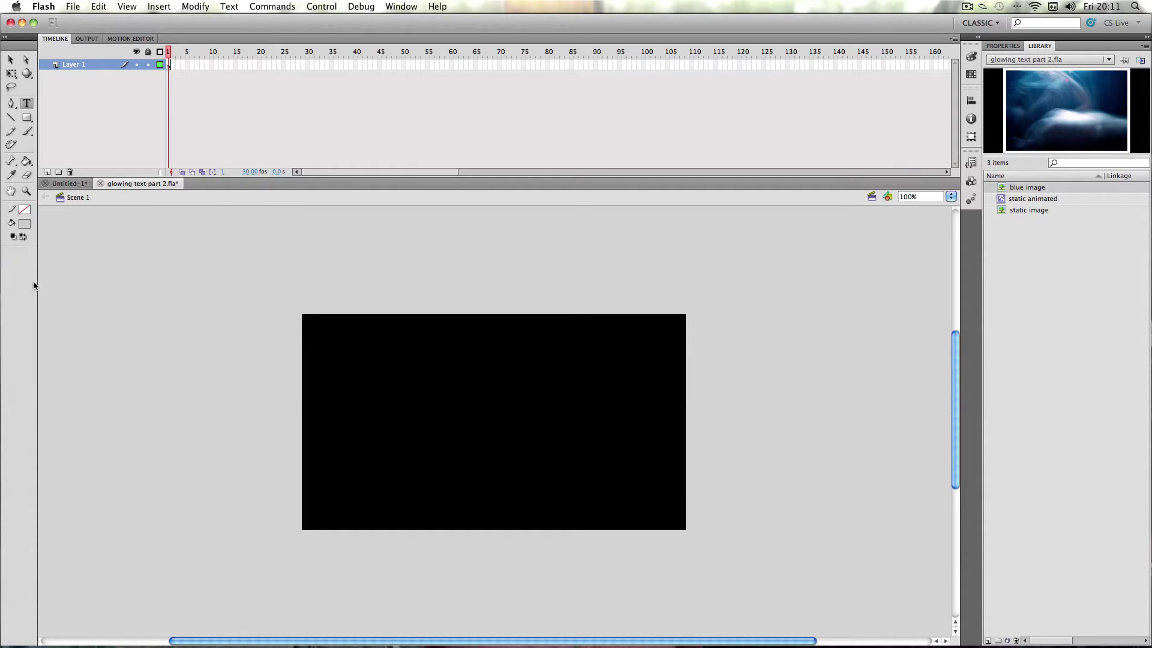
{"action": "left_click", "coordinate": [988, 45]}
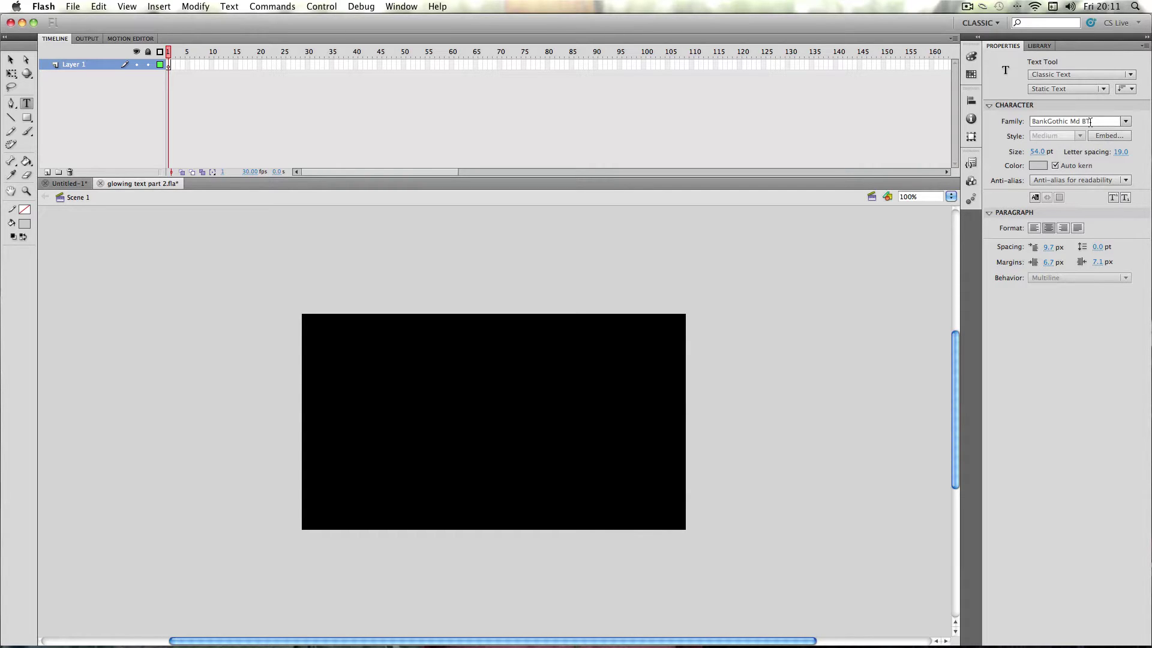
Type 'Enter Text Here' on the black stage and drag it toward the centre.
{"action": "left_click", "coordinate": [410, 402]}
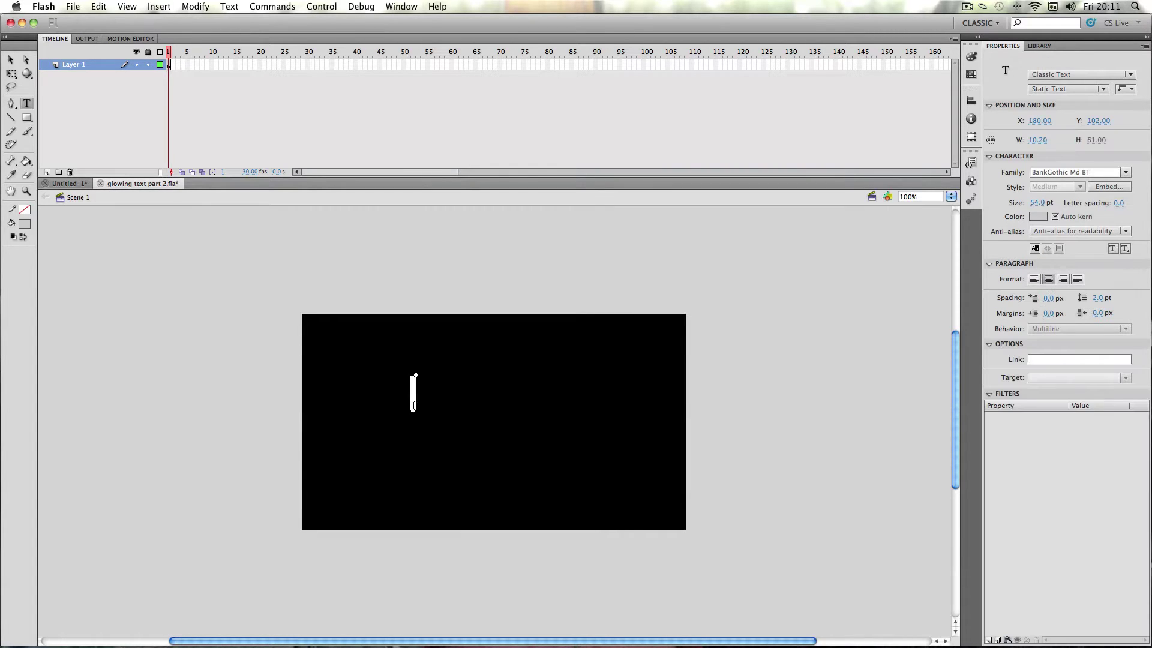
{"action": "type", "text": "ENter Text"}
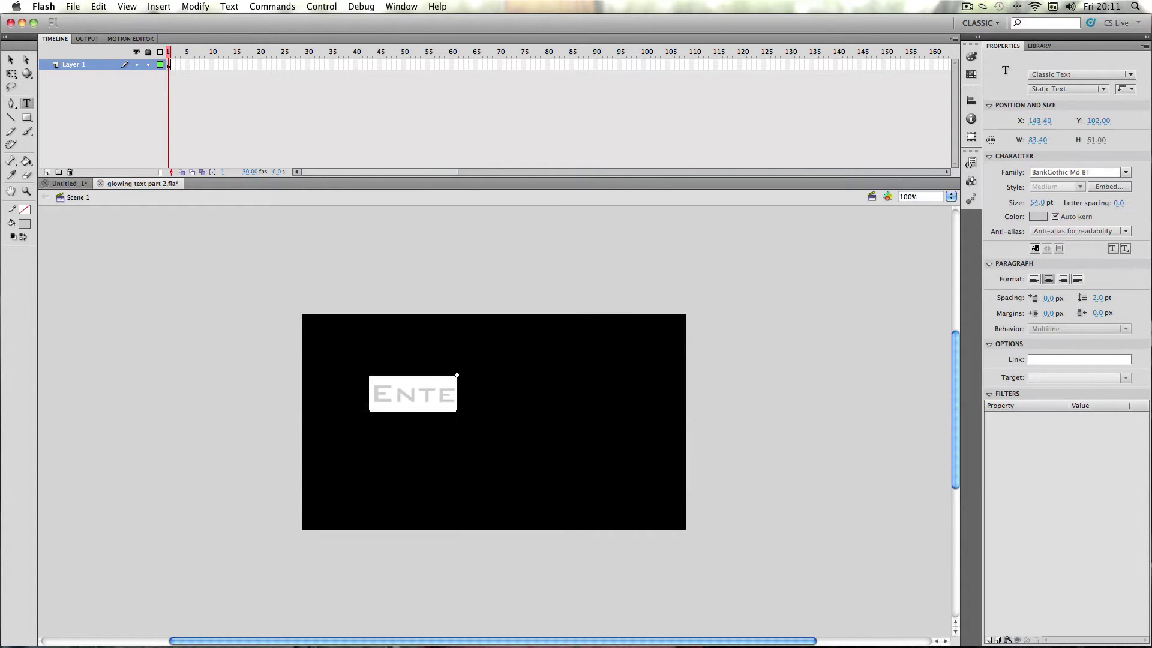
{"action": "type", "text": " Here"}
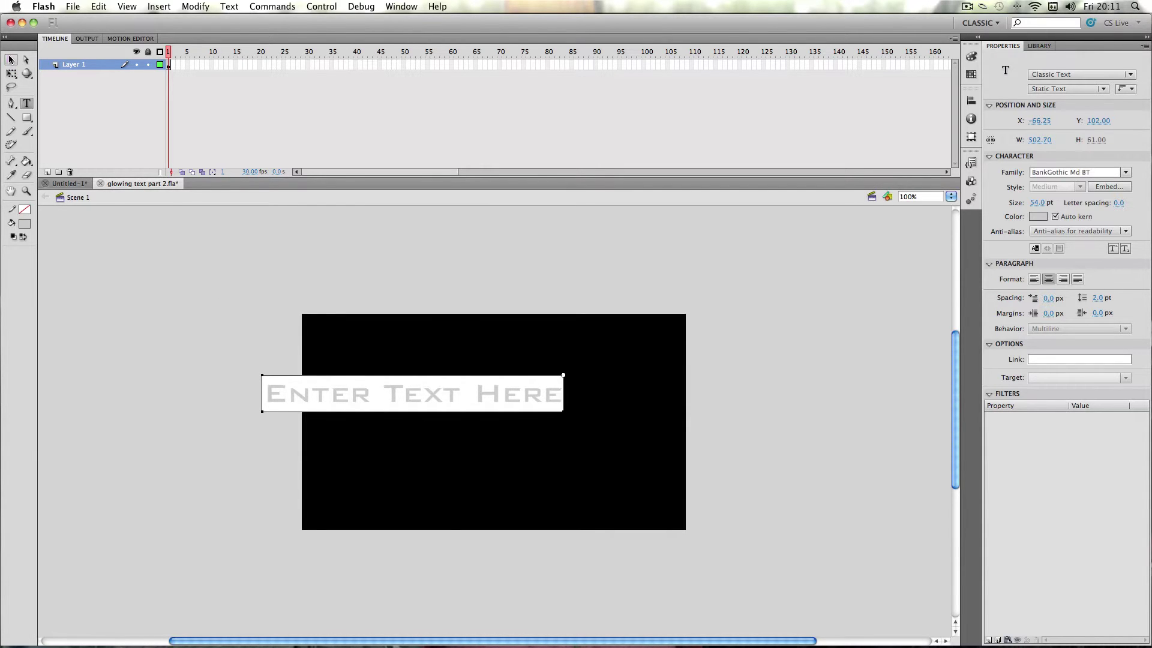
{"action": "left_click", "coordinate": [11, 60]}
{"action": "left_click", "coordinate": [139, 268]}
{"action": "left_click_drag", "start_coordinate": [418, 406], "coordinate": [506, 418]}
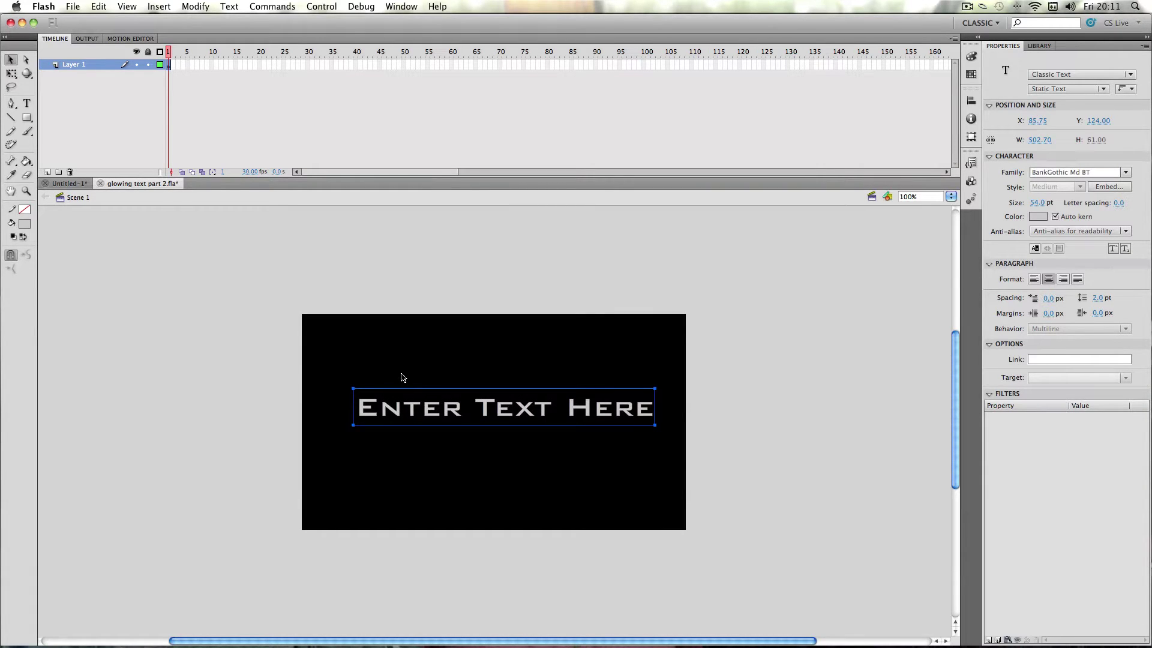
Centre the Enter Text Here text horizontally and vertically on the stage.
{"action": "left_click", "coordinate": [431, 386]}
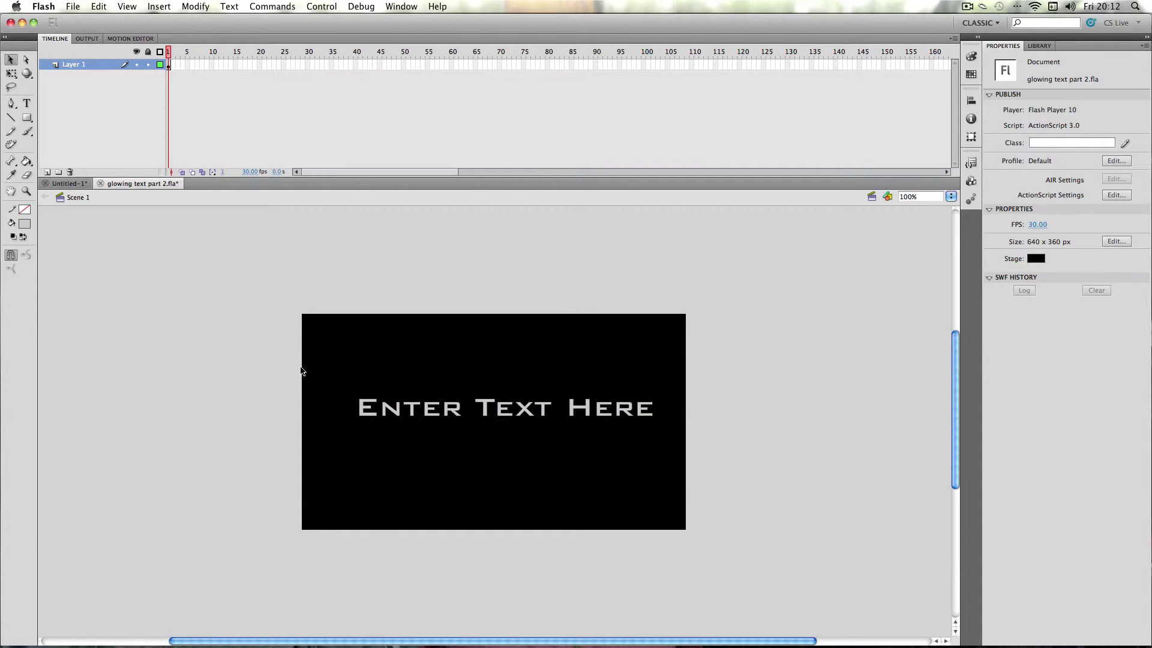
{"action": "left_click_drag", "start_coordinate": [294, 367], "coordinate": [727, 450]}
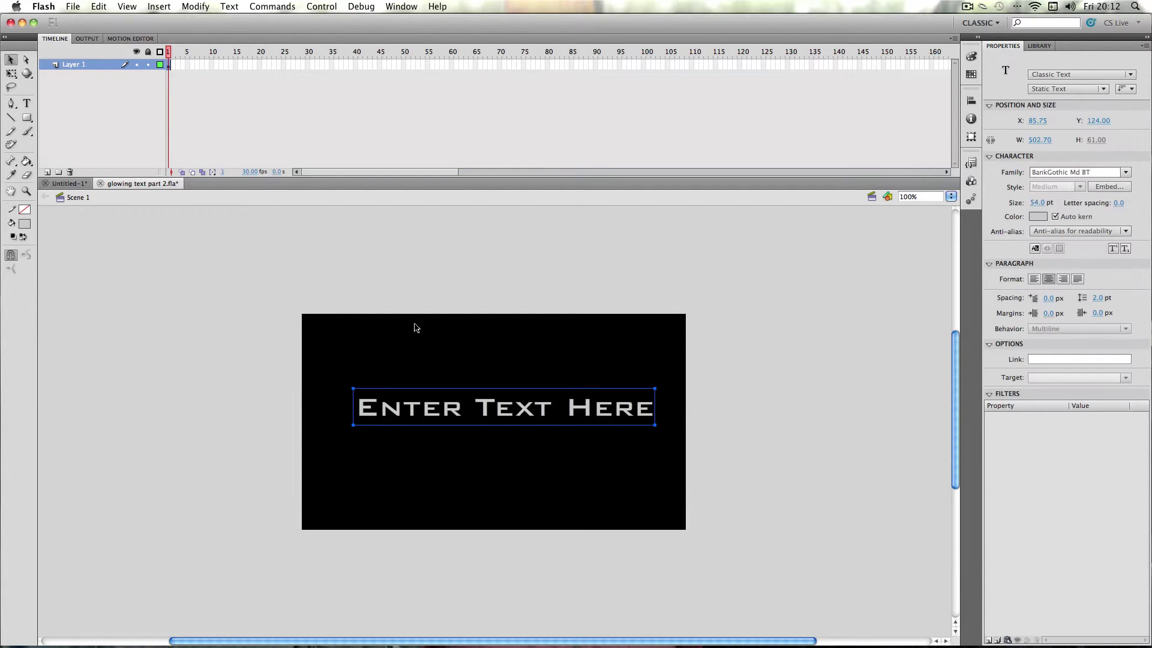
{"action": "left_click", "coordinate": [972, 100]}
{"action": "left_click", "coordinate": [864, 127]}
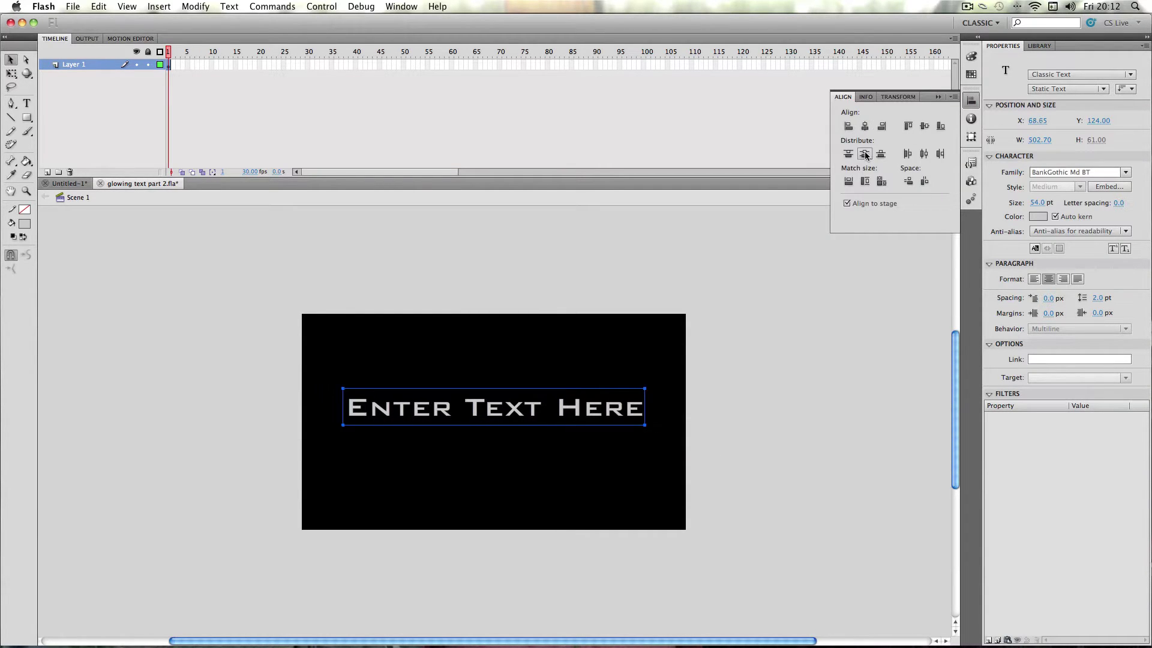
{"action": "left_click", "coordinate": [864, 154]}
{"action": "left_click", "coordinate": [487, 291]}
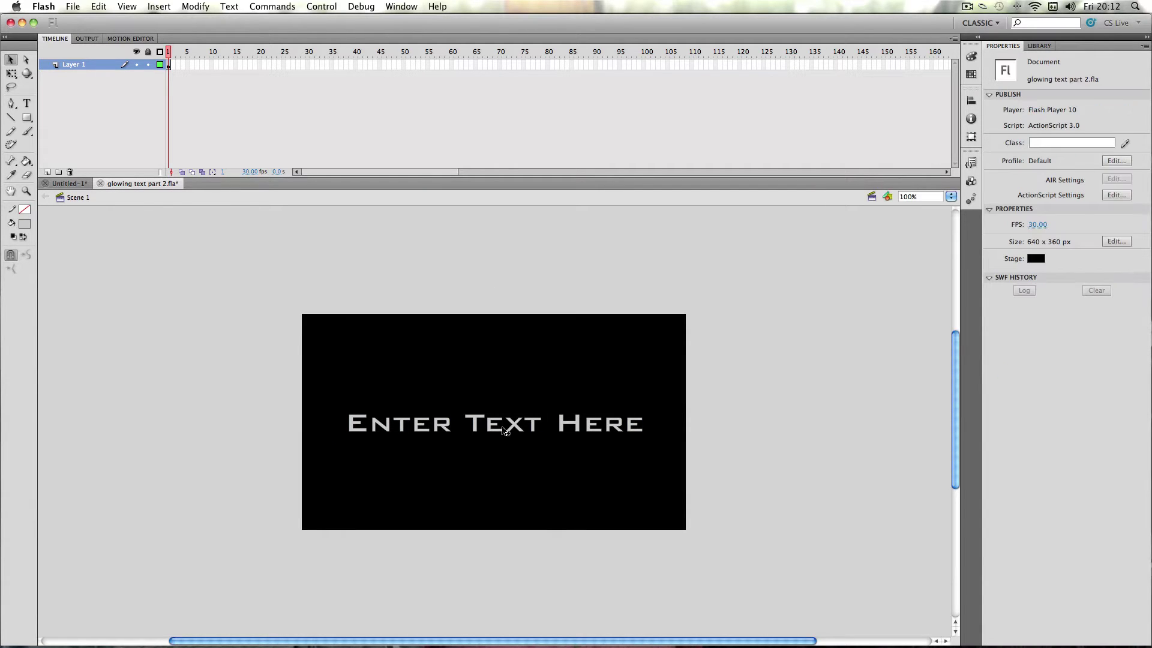
Reduce the text's font size to 46 pt.
{"action": "left_click", "coordinate": [503, 430]}
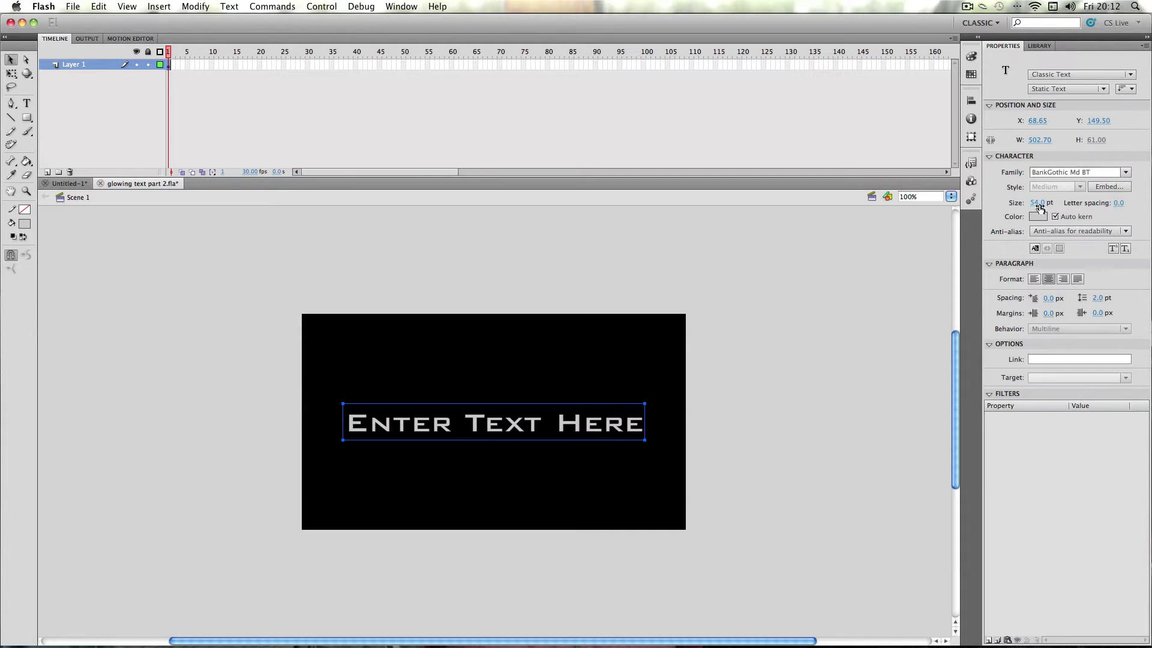
{"action": "left_click_drag", "start_coordinate": [1042, 204], "coordinate": [1027, 206]}
{"action": "left_click", "coordinate": [624, 271]}
{"action": "left_click", "coordinate": [477, 427]}
Rename Layer 1 to 'text 1' and copy its frame 1.
{"action": "double_click", "coordinate": [77, 64]}
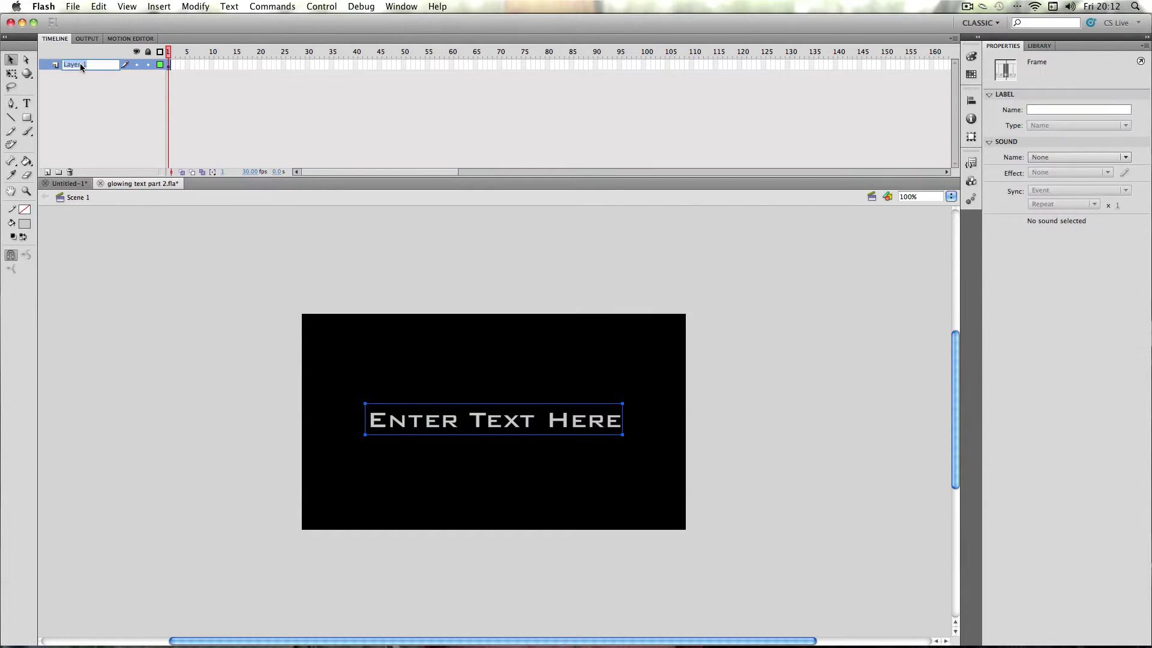
{"action": "type", "text": "text 1"}
{"action": "key", "text": "Return"}
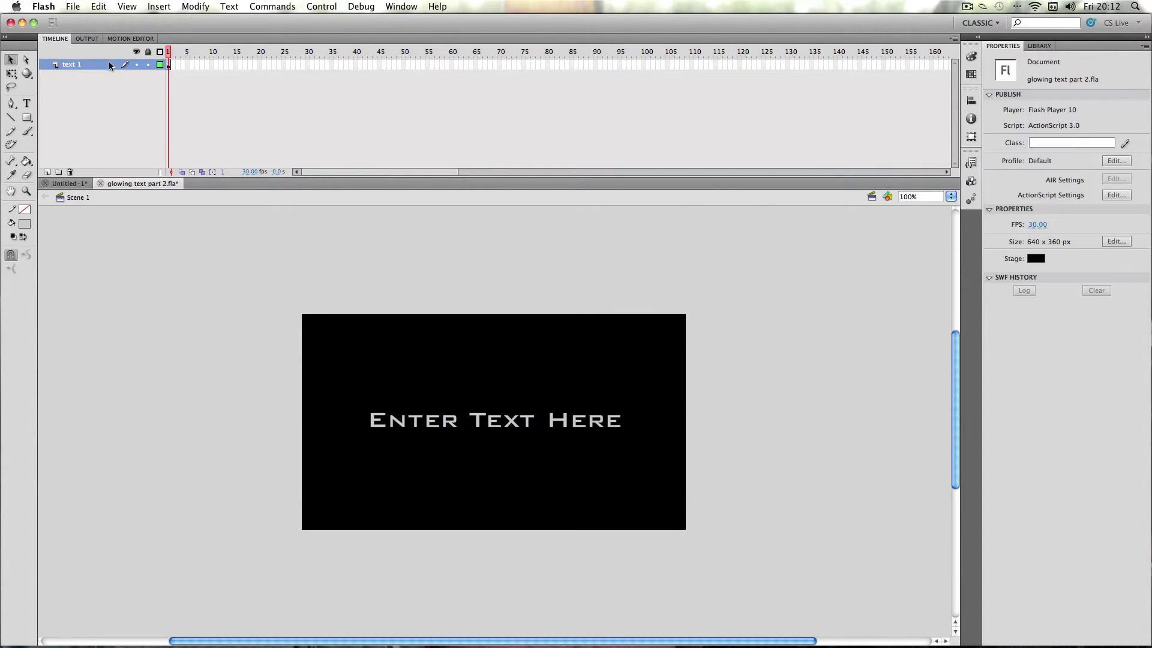
{"action": "right_click", "coordinate": [95, 67]}
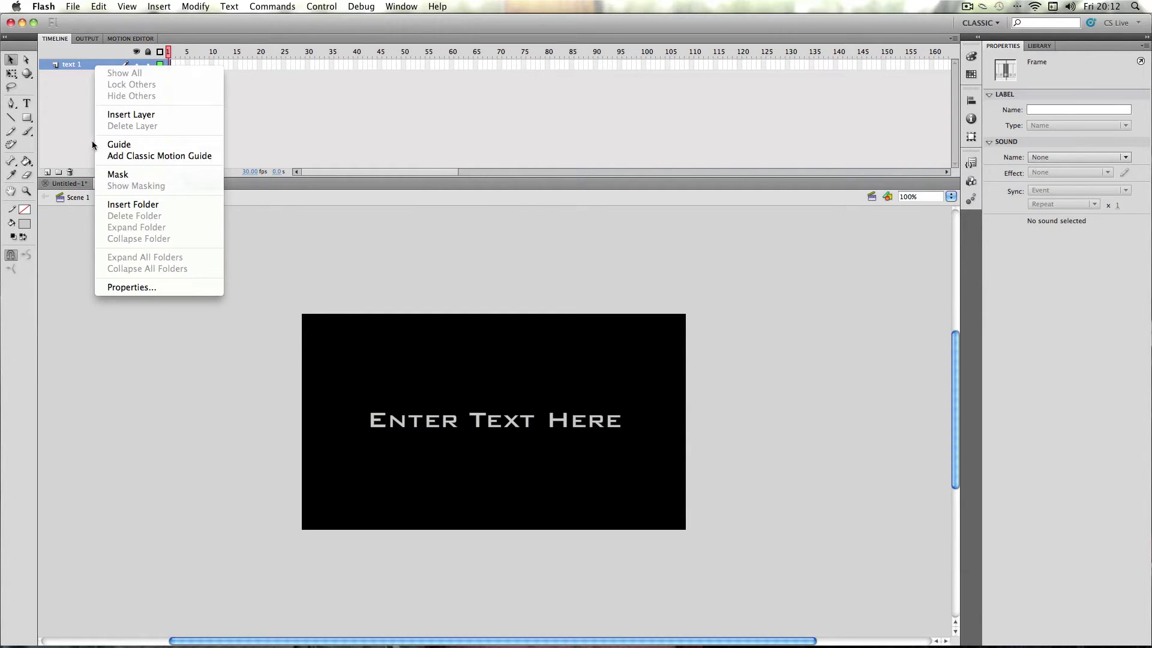
{"action": "left_click", "coordinate": [56, 69]}
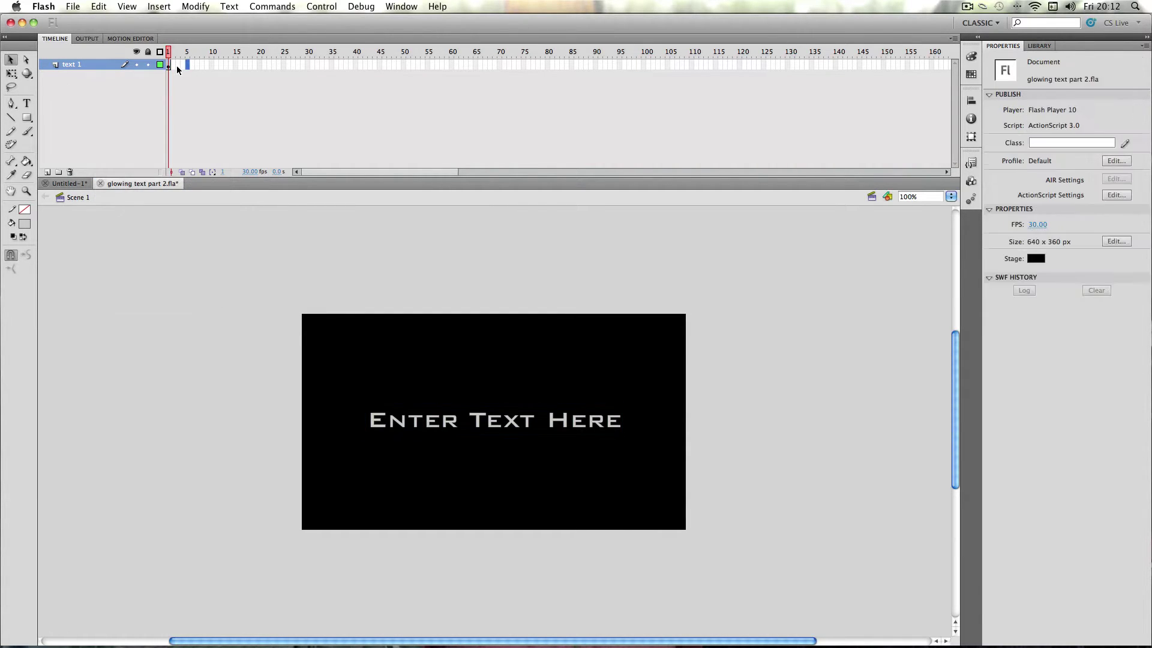
{"action": "right_click", "coordinate": [169, 68]}
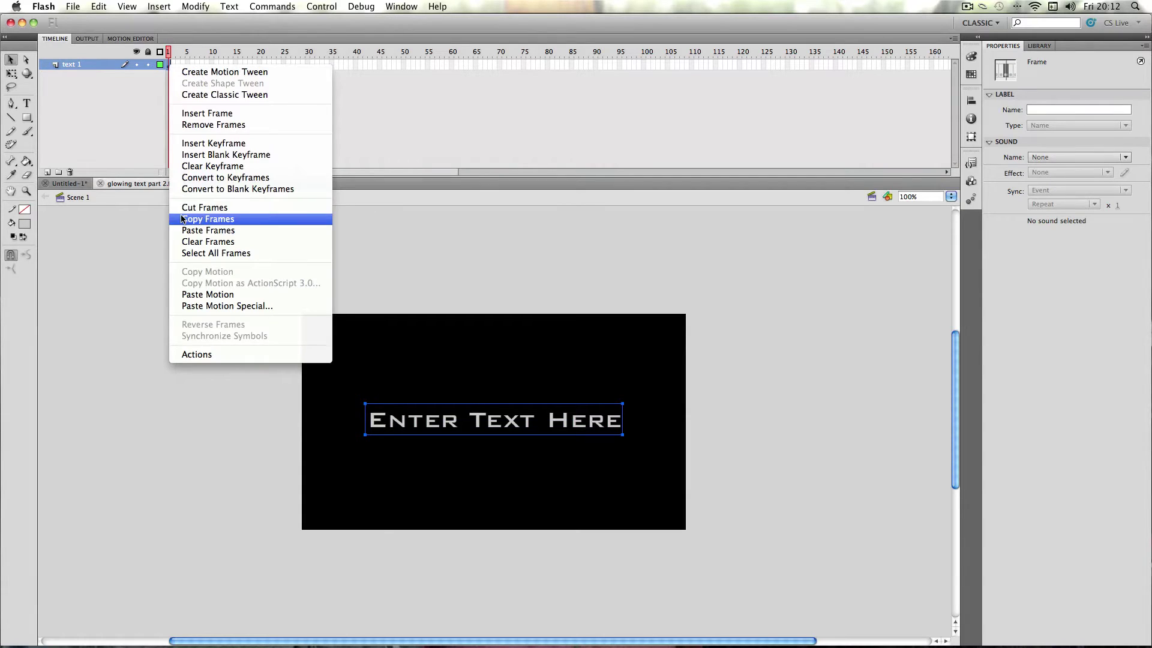
{"action": "left_click", "coordinate": [204, 221]}
{"action": "left_click", "coordinate": [78, 107]}
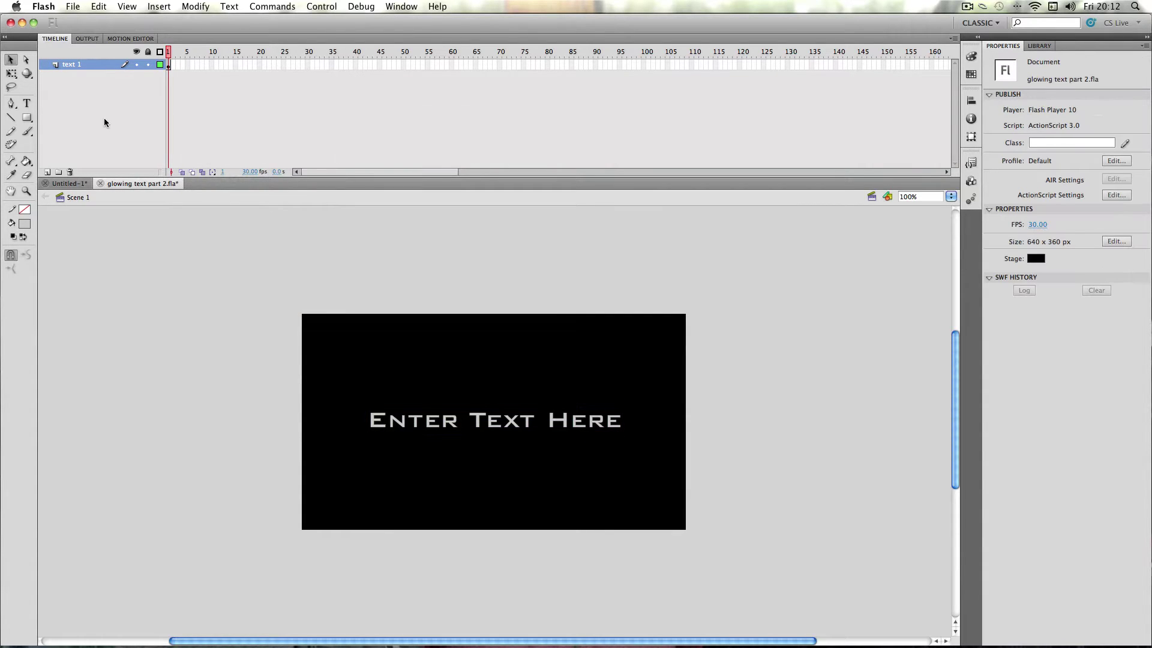
Insert a new layer below text 1, paste the copied frame into it, and name it 'text 2'.
{"action": "right_click", "coordinate": [109, 65]}
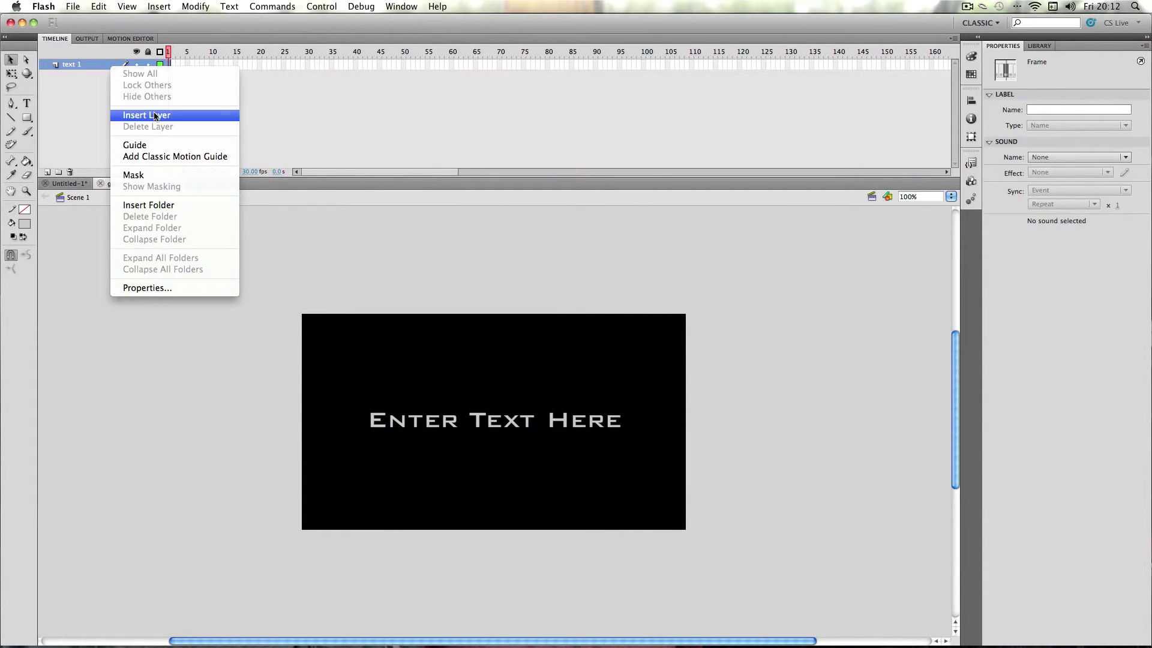
{"action": "left_click", "coordinate": [154, 115]}
{"action": "left_click_drag", "start_coordinate": [93, 63], "coordinate": [93, 78]}
{"action": "right_click", "coordinate": [170, 77]}
{"action": "left_click", "coordinate": [207, 242]}
{"action": "double_click", "coordinate": [81, 76]}
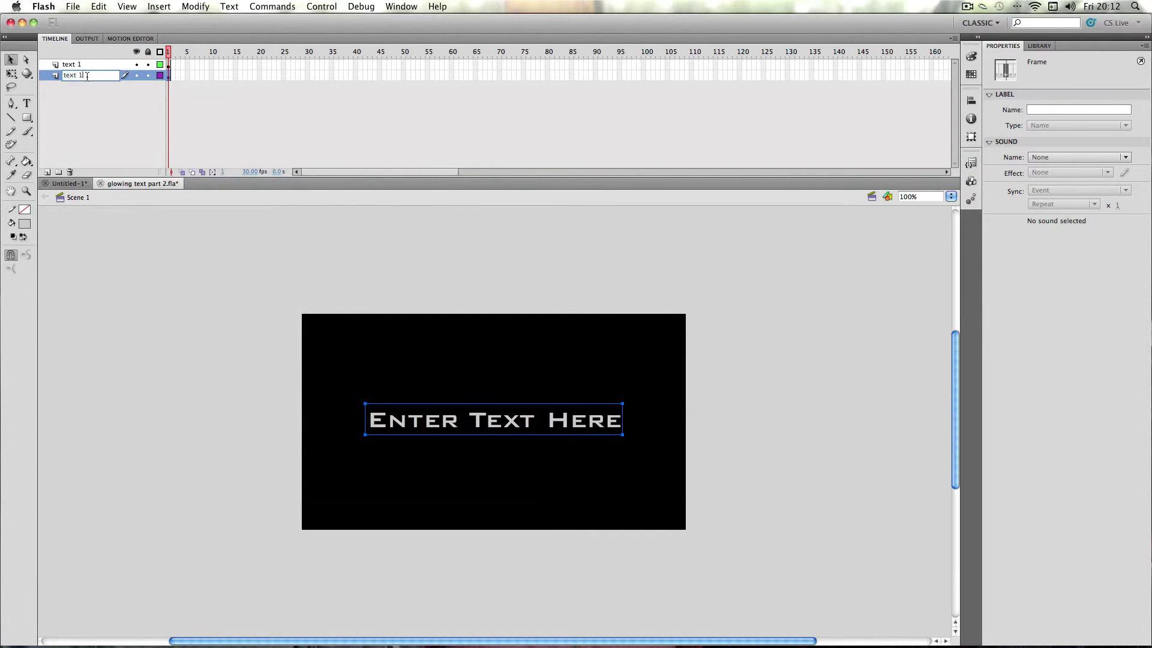
{"action": "key", "text": "BackSpace"}
{"action": "type", "text": "2"}
{"action": "left_click", "coordinate": [152, 131]}
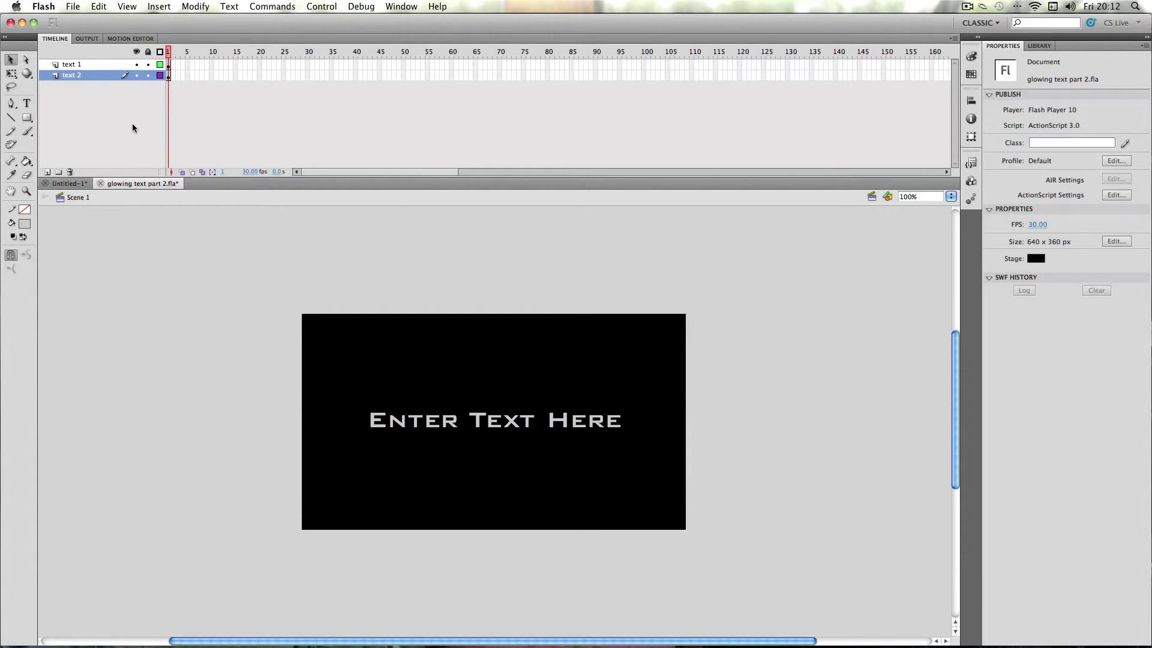
Select the Enter Text Here text on text 2 and add a Glow filter.
{"action": "left_click", "coordinate": [168, 75]}
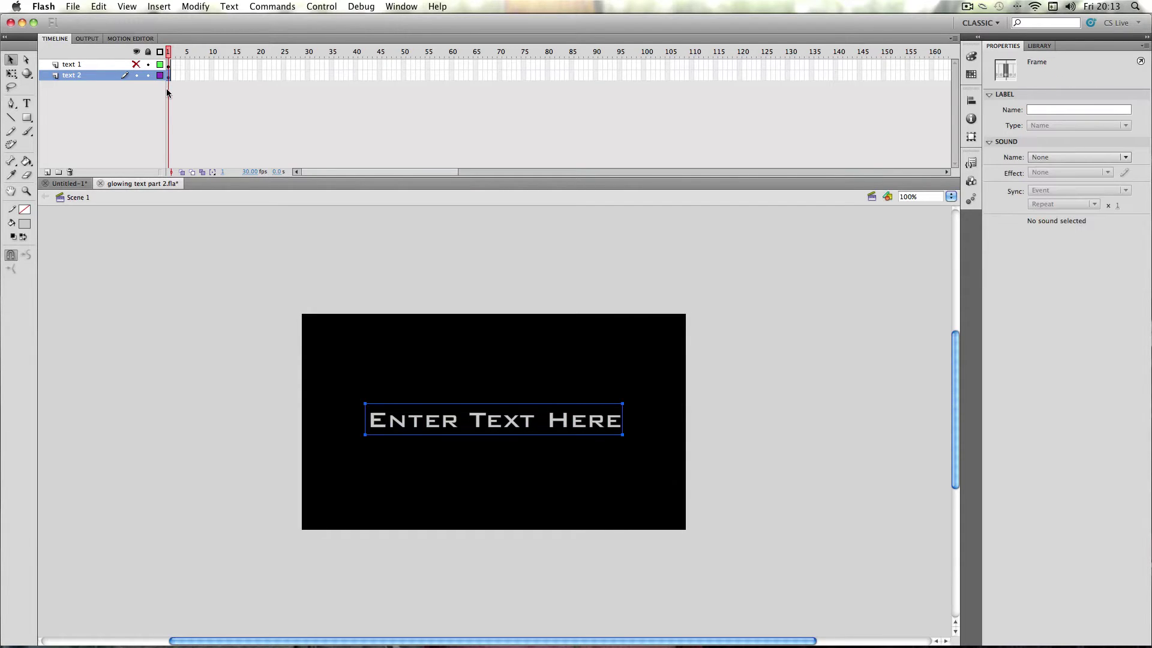
{"action": "left_click", "coordinate": [204, 358]}
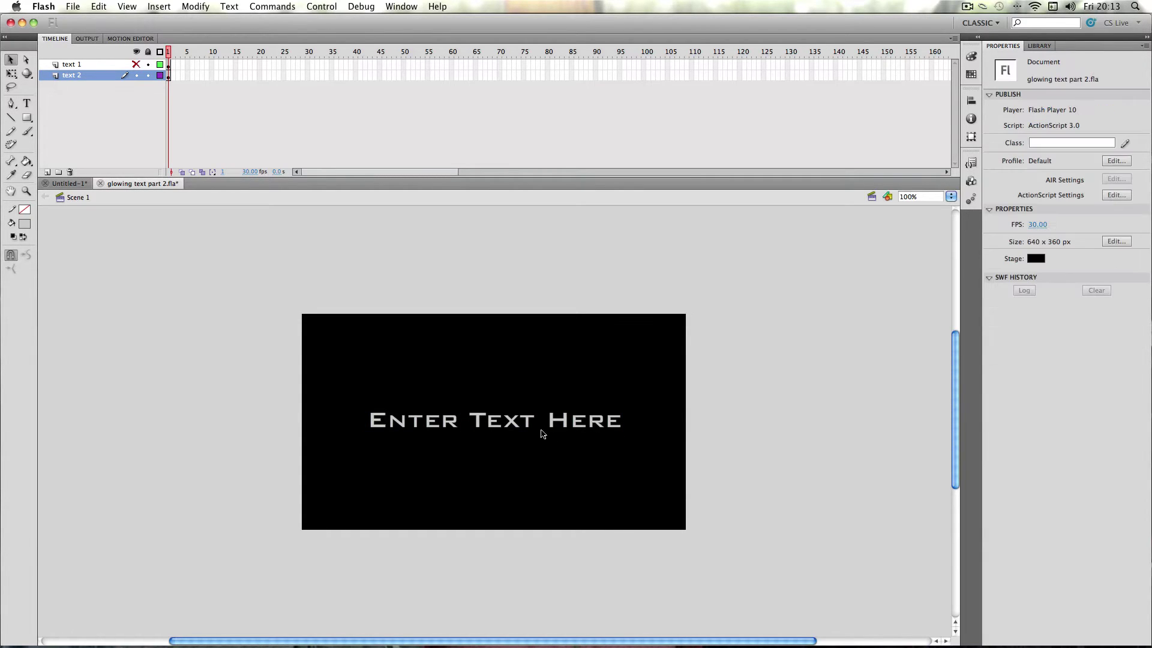
{"action": "left_click", "coordinate": [415, 424]}
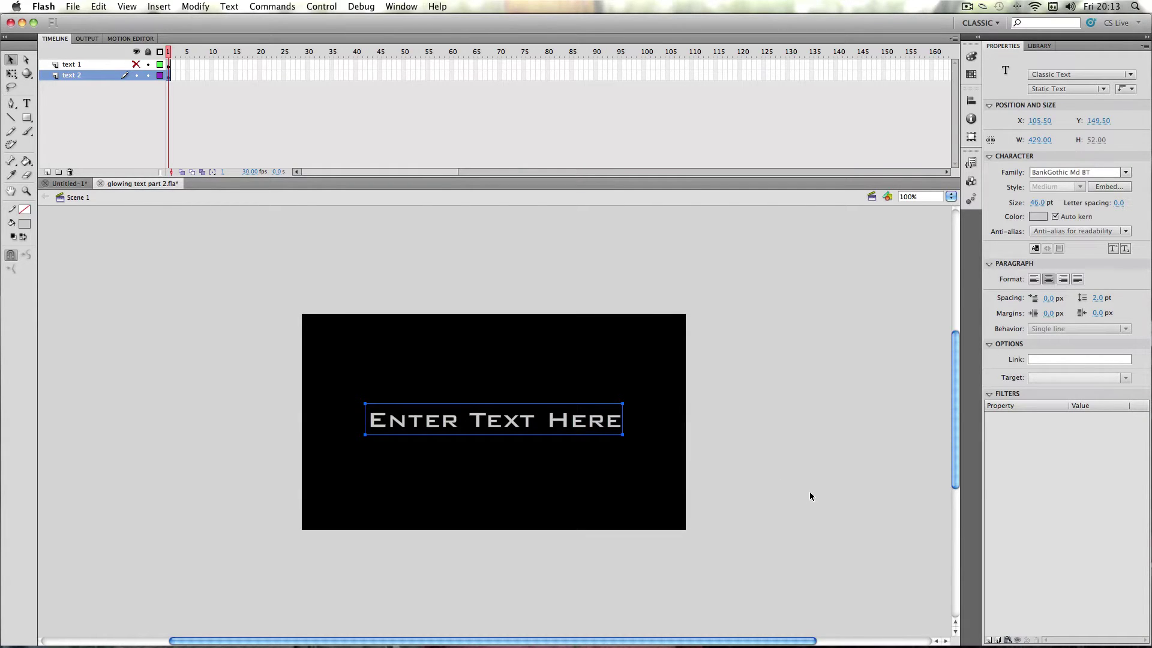
{"action": "left_click", "coordinate": [989, 641]}
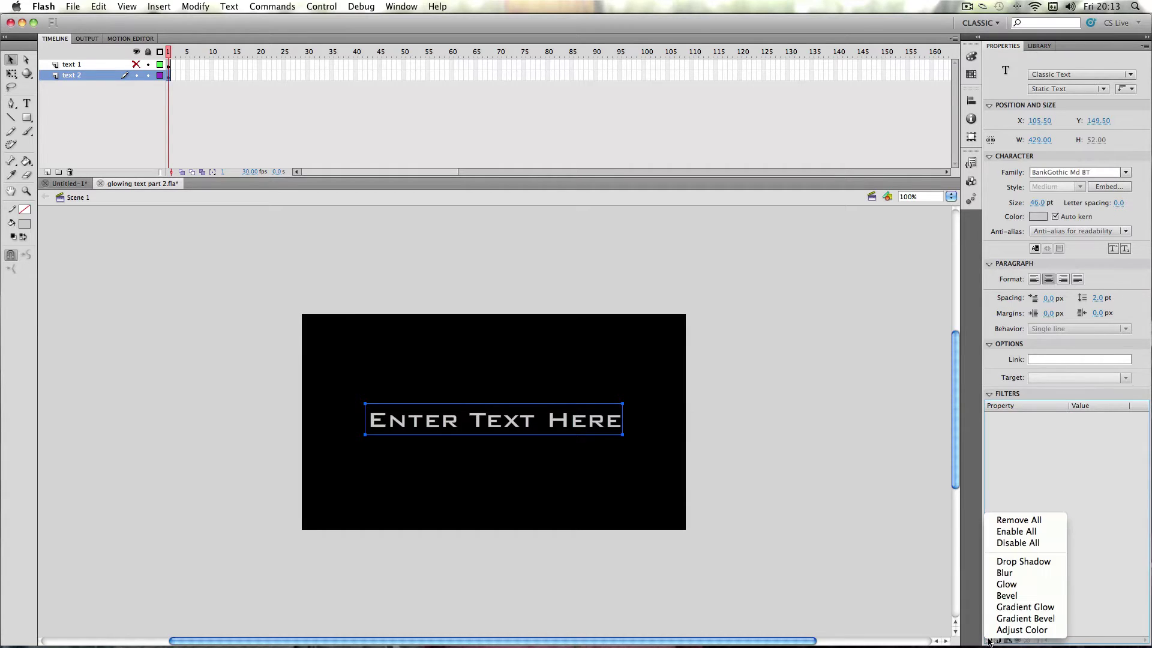
{"action": "left_click", "coordinate": [1034, 585]}
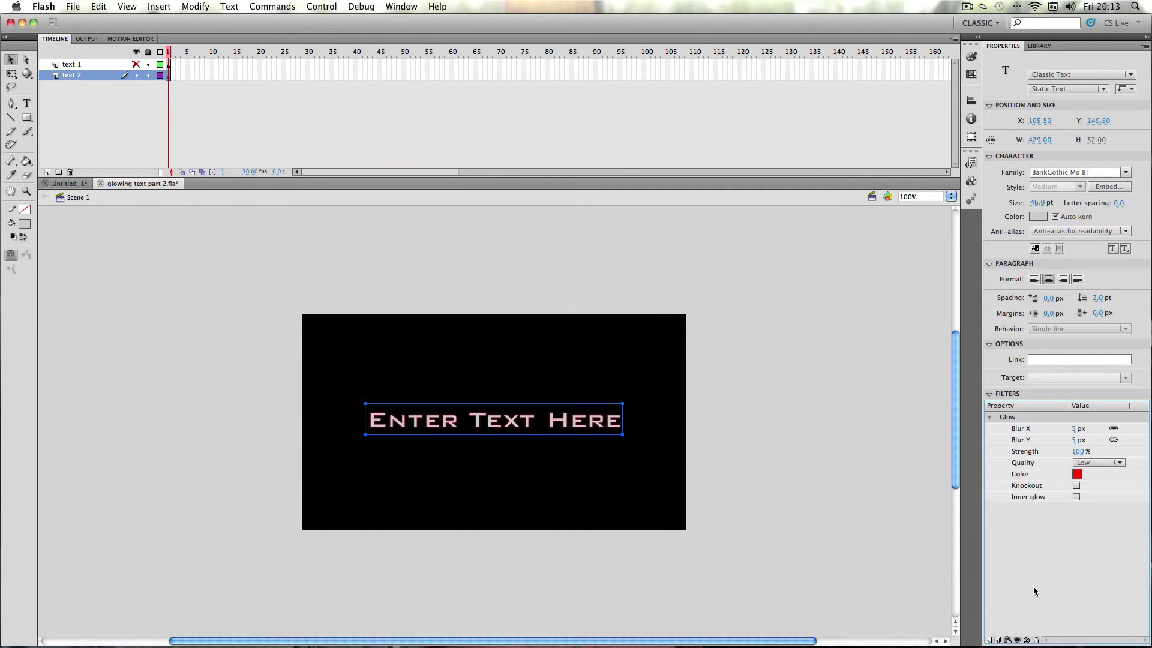
Set the glow to blue #3366CC, High quality, 201% strength and 18 px blur.
{"action": "left_click", "coordinate": [1078, 475]}
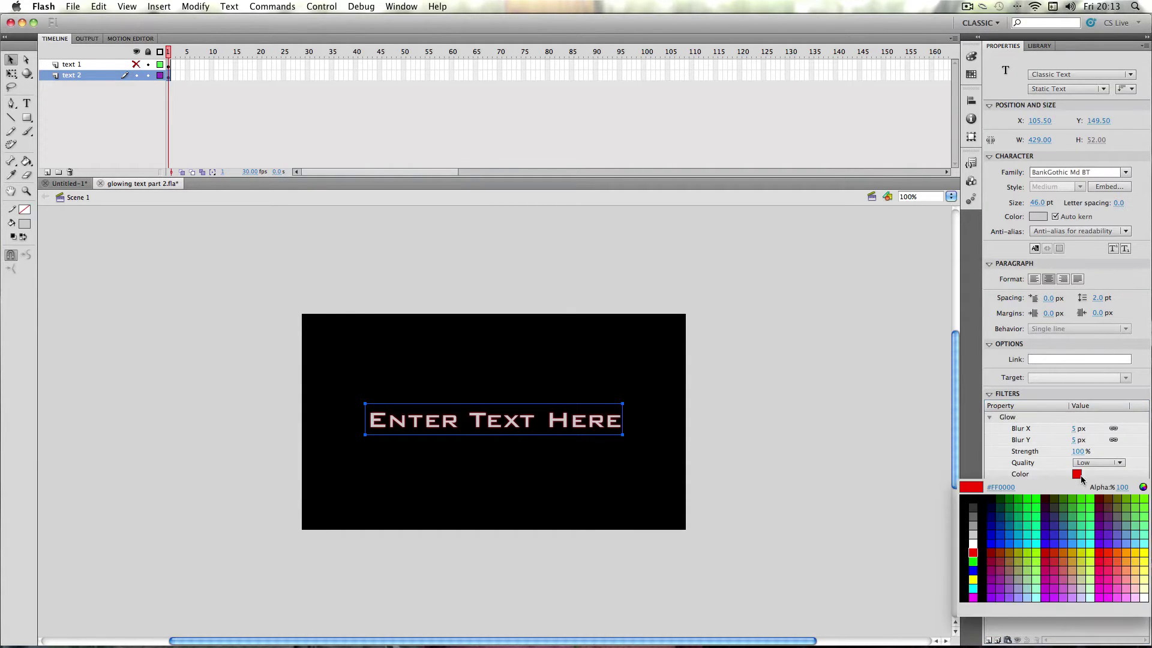
{"action": "left_click", "coordinate": [1065, 533]}
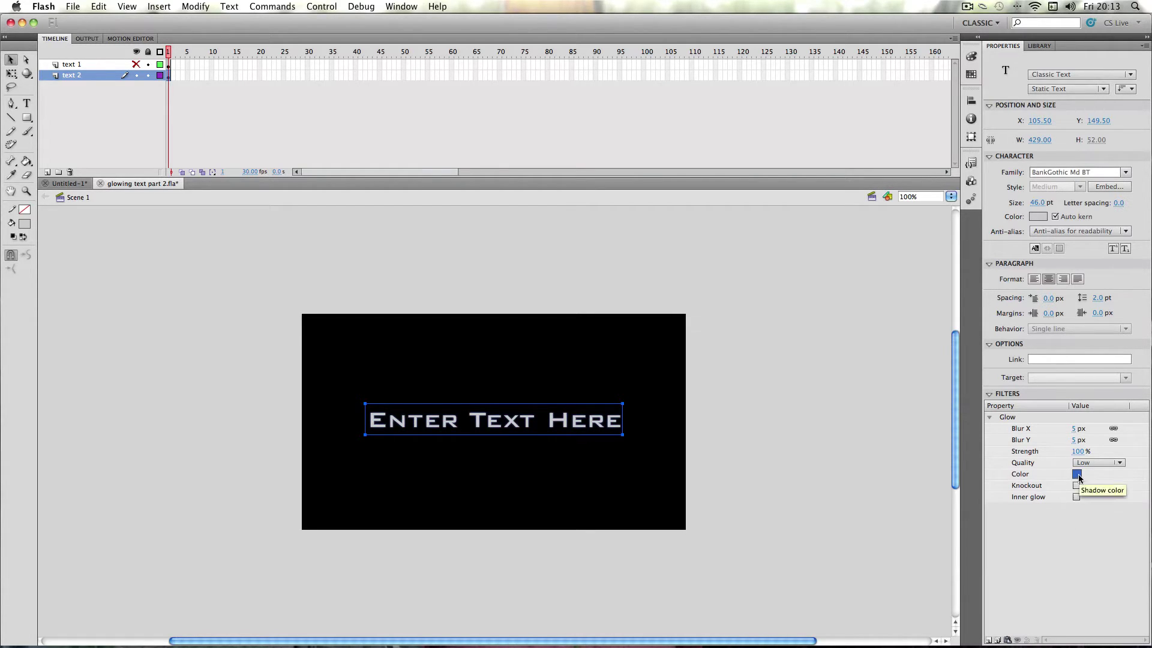
{"action": "left_click", "coordinate": [1100, 463]}
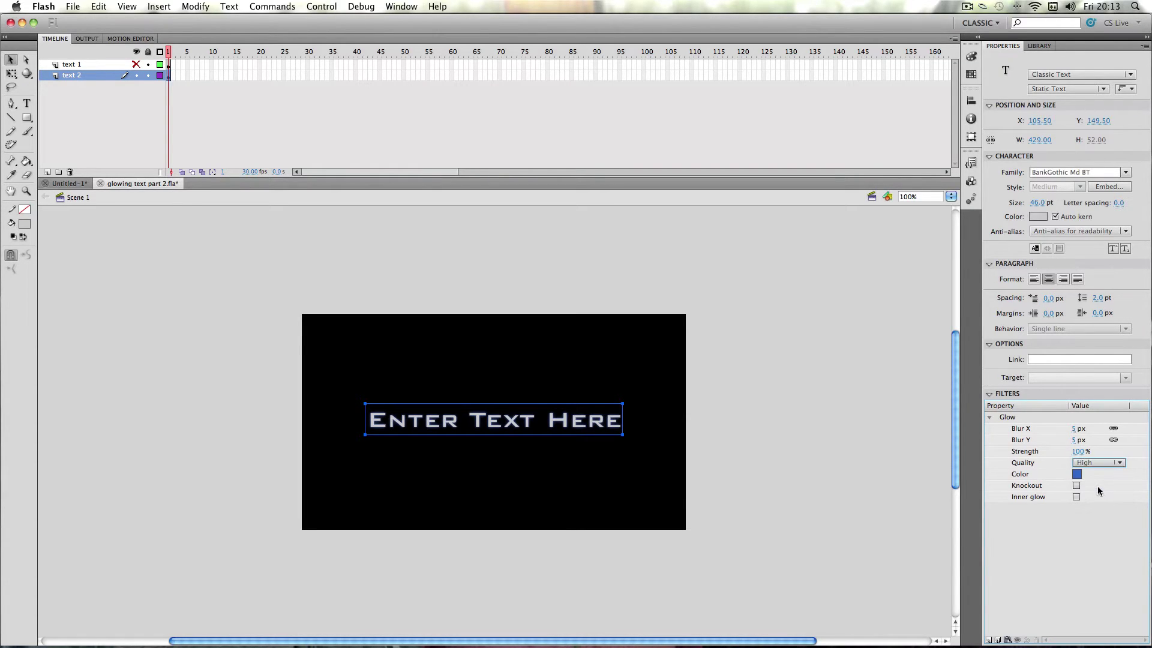
{"action": "left_click", "coordinate": [1078, 451]}
{"action": "type", "text": "201"}
{"action": "key", "text": "Return"}
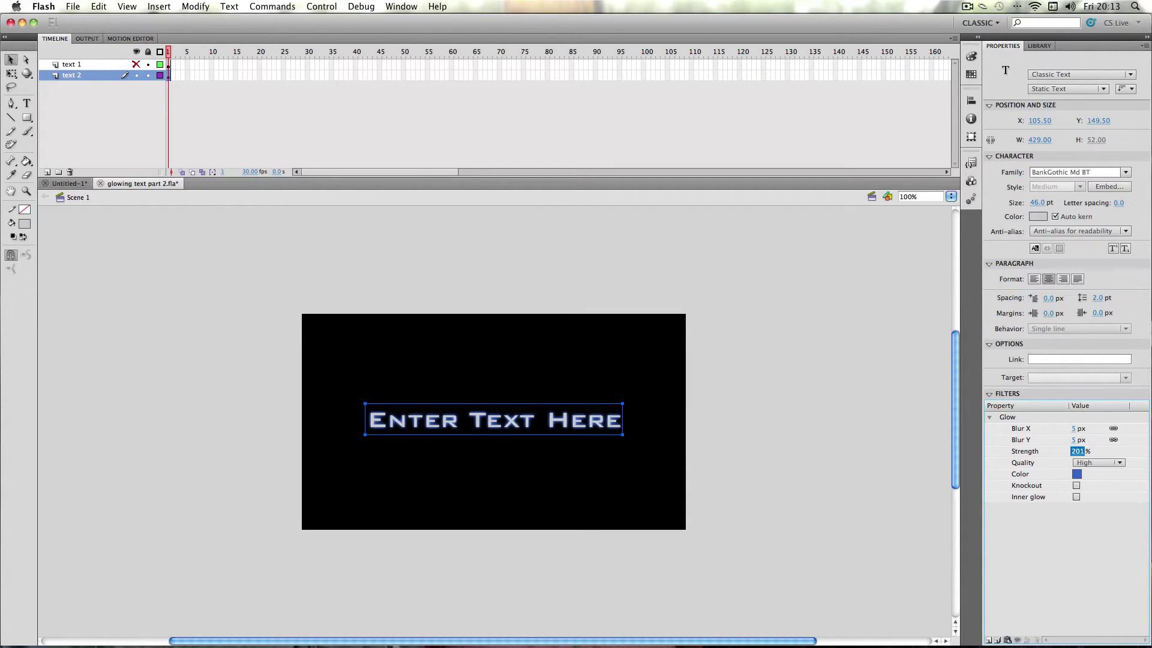
{"action": "left_click", "coordinate": [1073, 440]}
{"action": "key", "text": "Return"}
{"action": "left_click", "coordinate": [777, 466]}
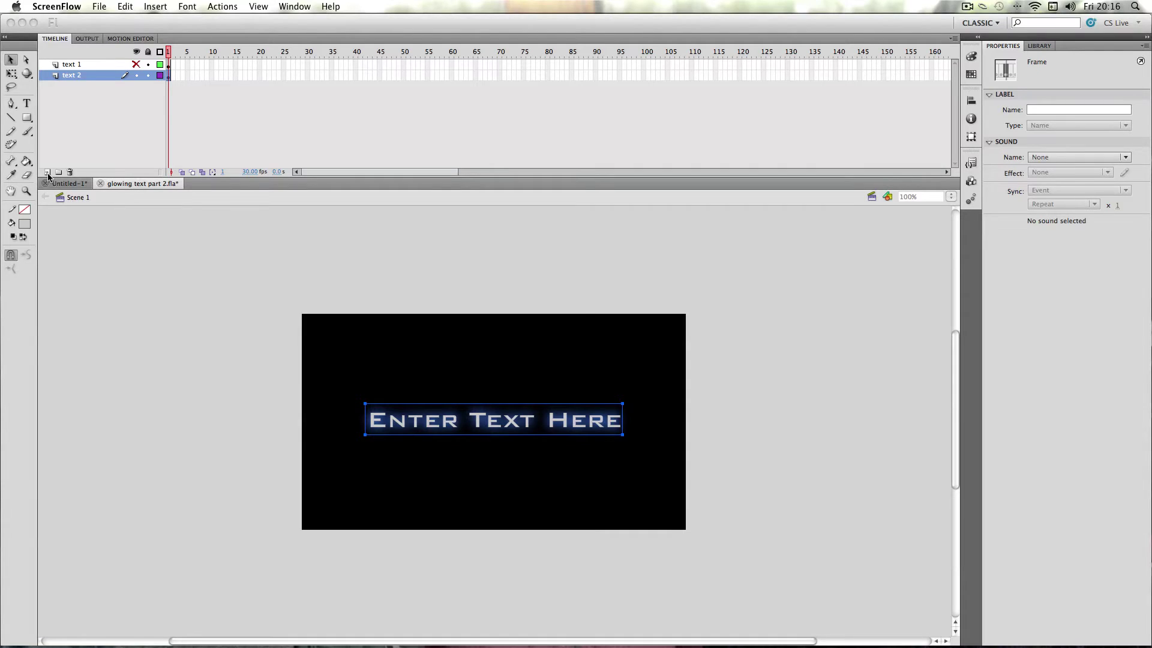
Insert a layer named 'animation' between the text layers, lock text 1 and text 2, and open the Library.
{"action": "left_click", "coordinate": [48, 173]}
{"action": "left_click", "coordinate": [48, 172]}
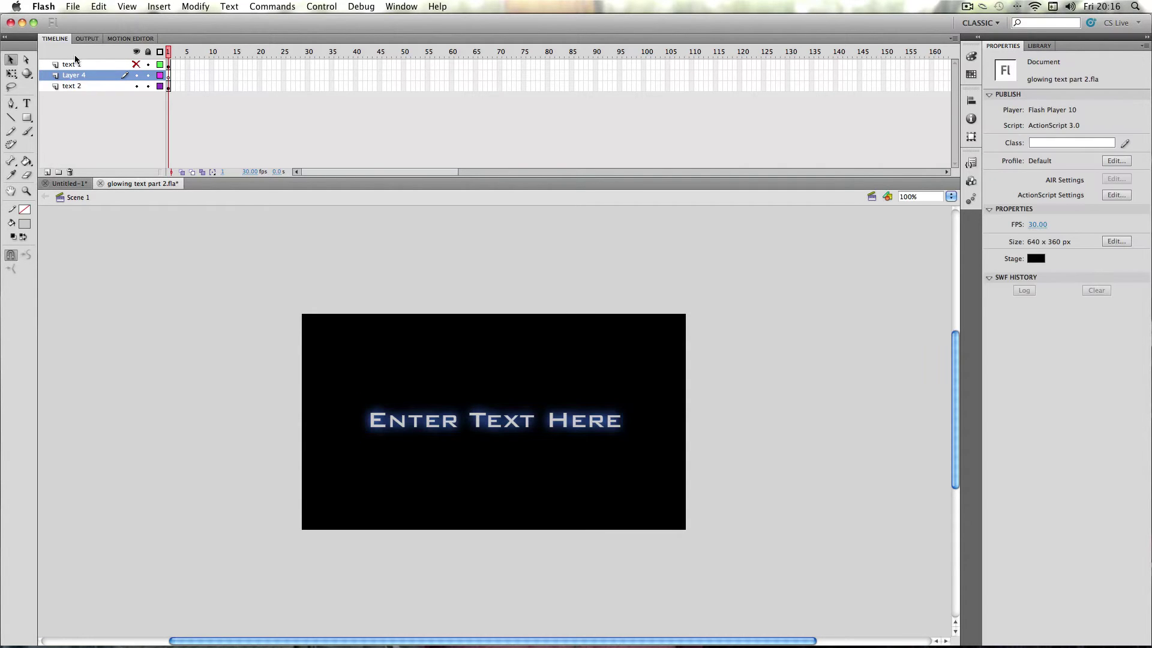
{"action": "left_click", "coordinate": [100, 77]}
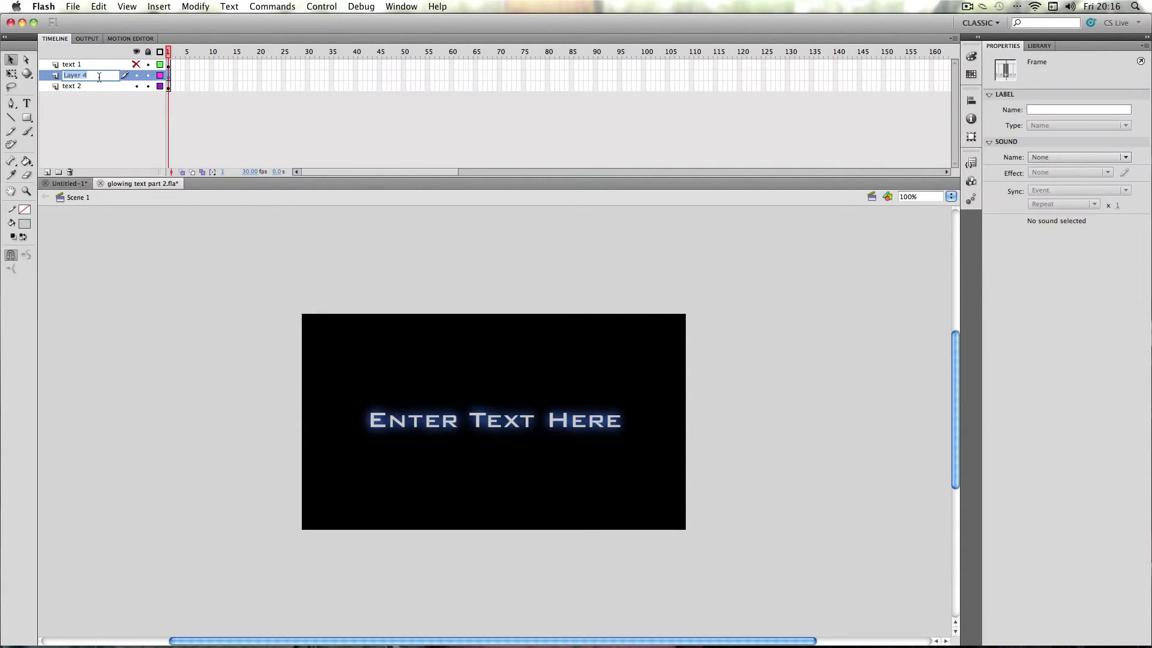
{"action": "type", "text": "animation"}
{"action": "left_click", "coordinate": [130, 129]}
{"action": "left_click", "coordinate": [148, 64]}
{"action": "left_click", "coordinate": [148, 86]}
{"action": "left_click", "coordinate": [169, 78]}
{"action": "key", "text": "super+l"}
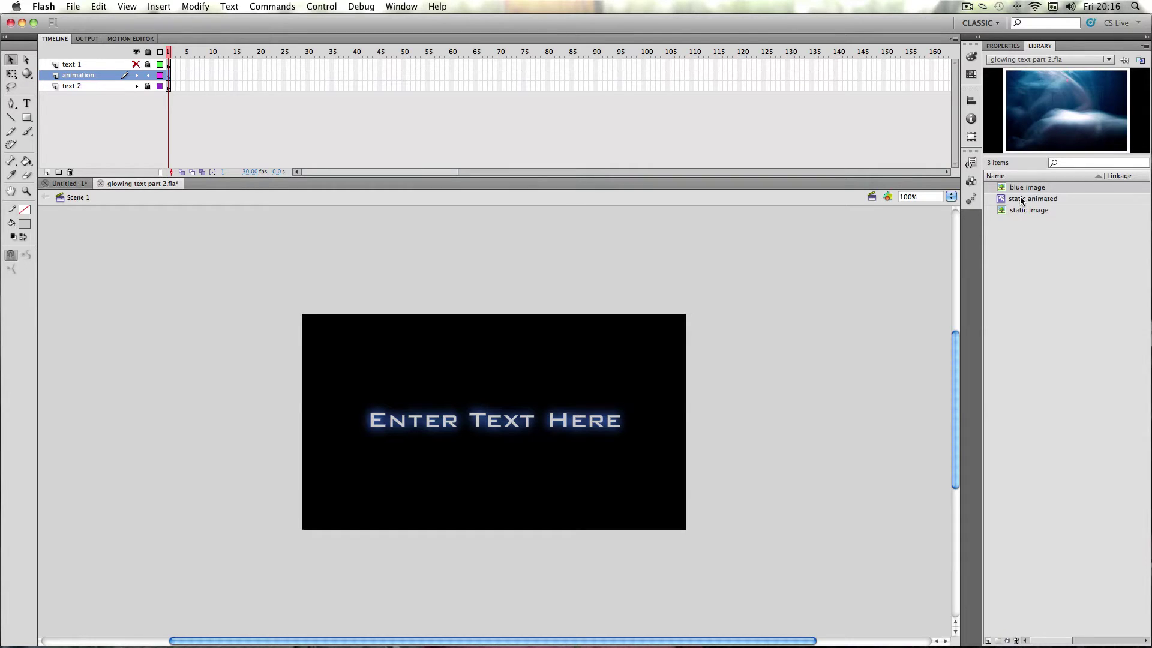
Place the blue image on the stage and convert it to a movie clip named 'blue'.
{"action": "left_click_drag", "start_coordinate": [1018, 187], "coordinate": [514, 414]}
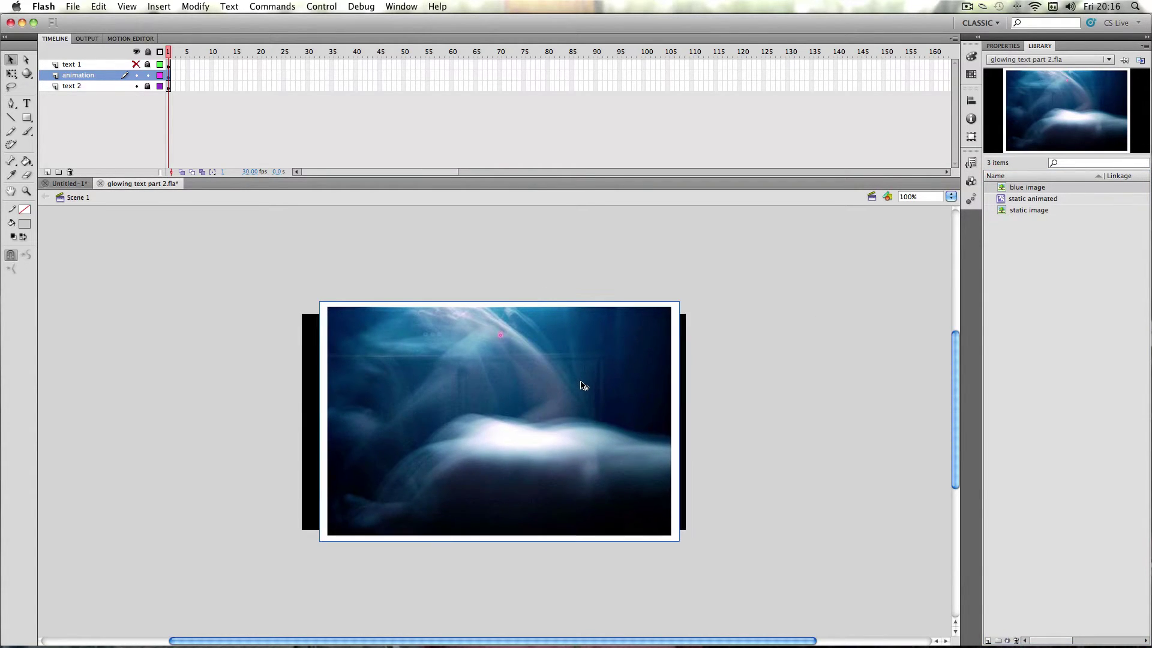
{"action": "left_click", "coordinate": [1003, 46]}
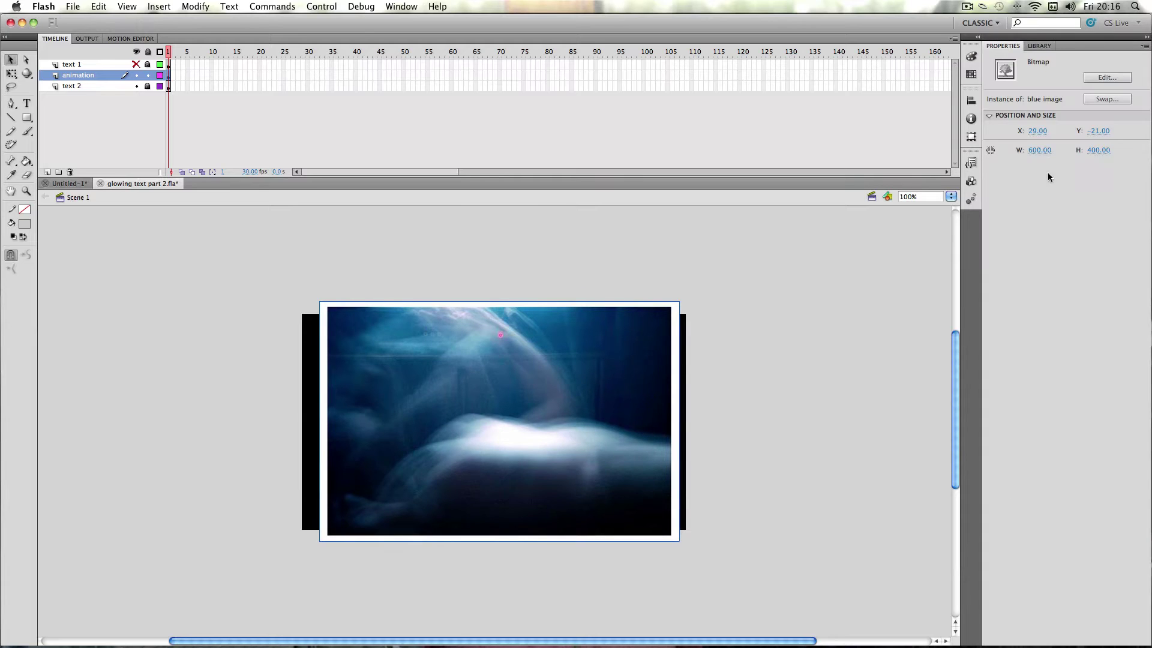
{"action": "right_click", "coordinate": [569, 361]}
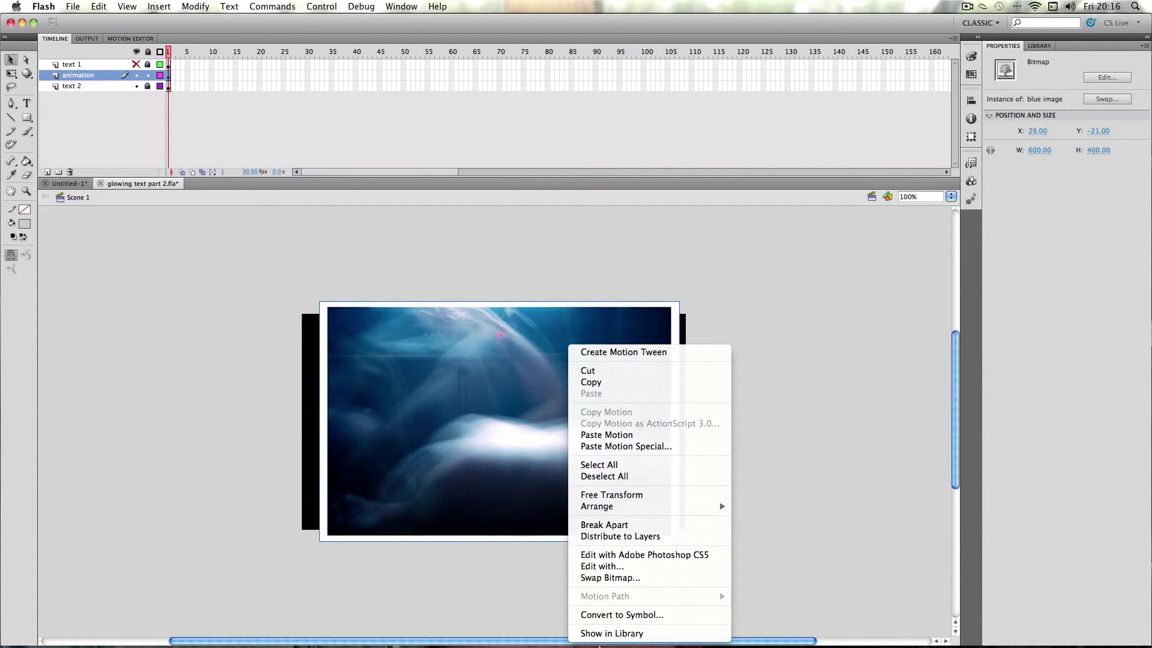
{"action": "left_click", "coordinate": [602, 615]}
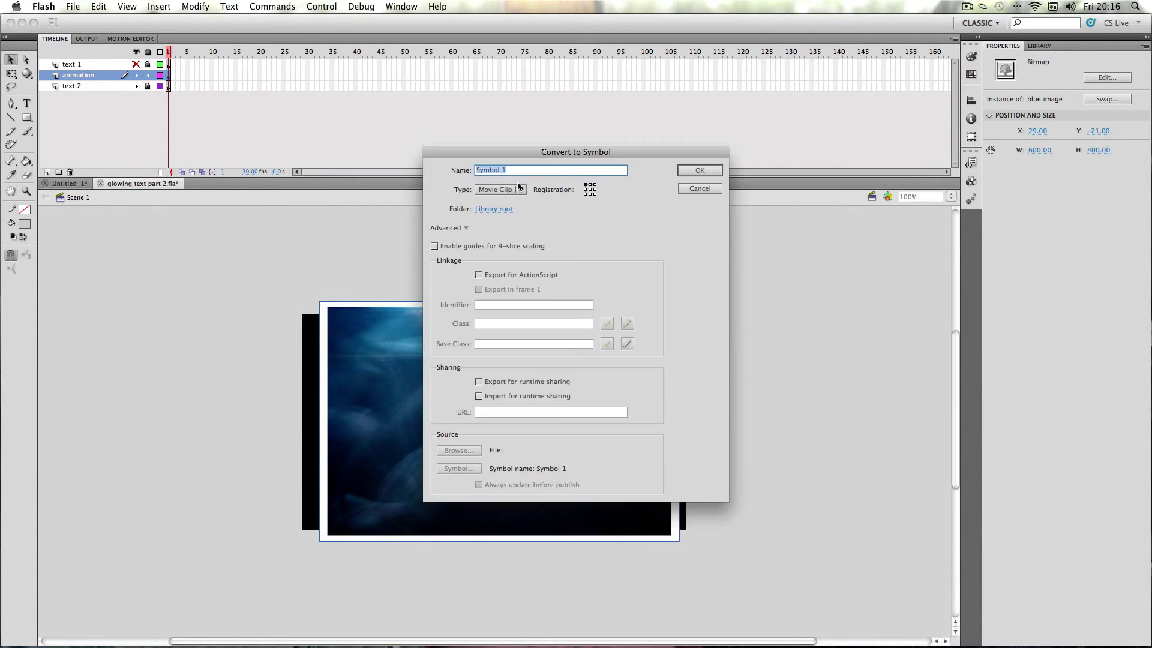
{"action": "type", "text": "blue"}
{"action": "key", "text": "Return"}
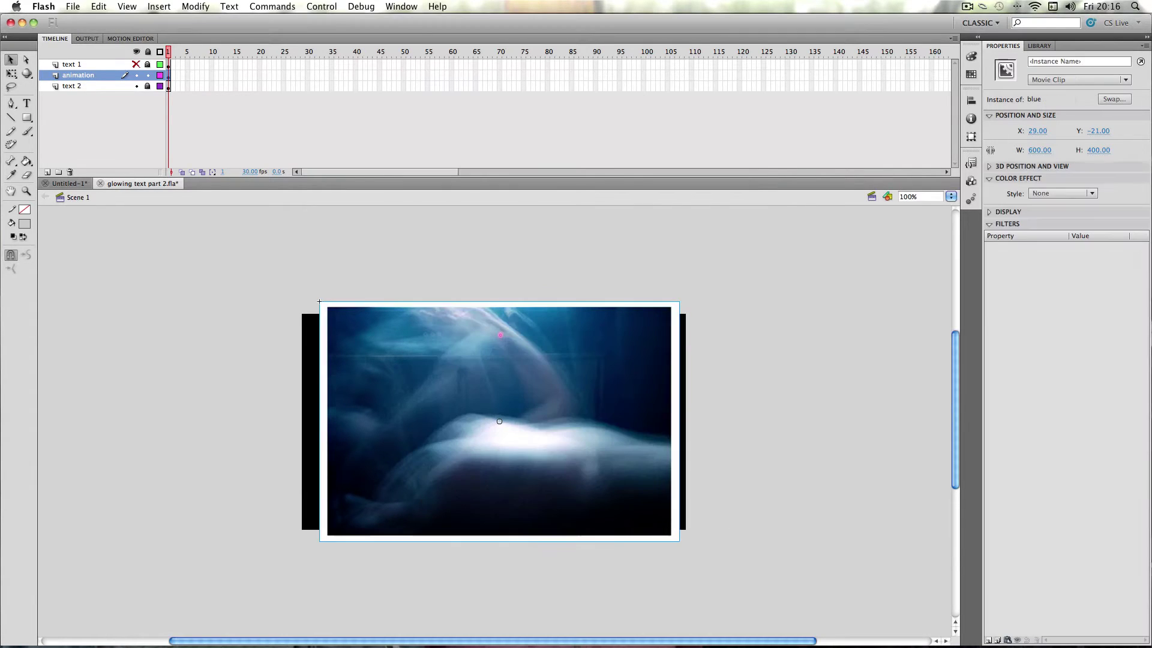
Set the clip's Color Effect to Brightness at about 25%.
{"action": "left_click", "coordinate": [1066, 191]}
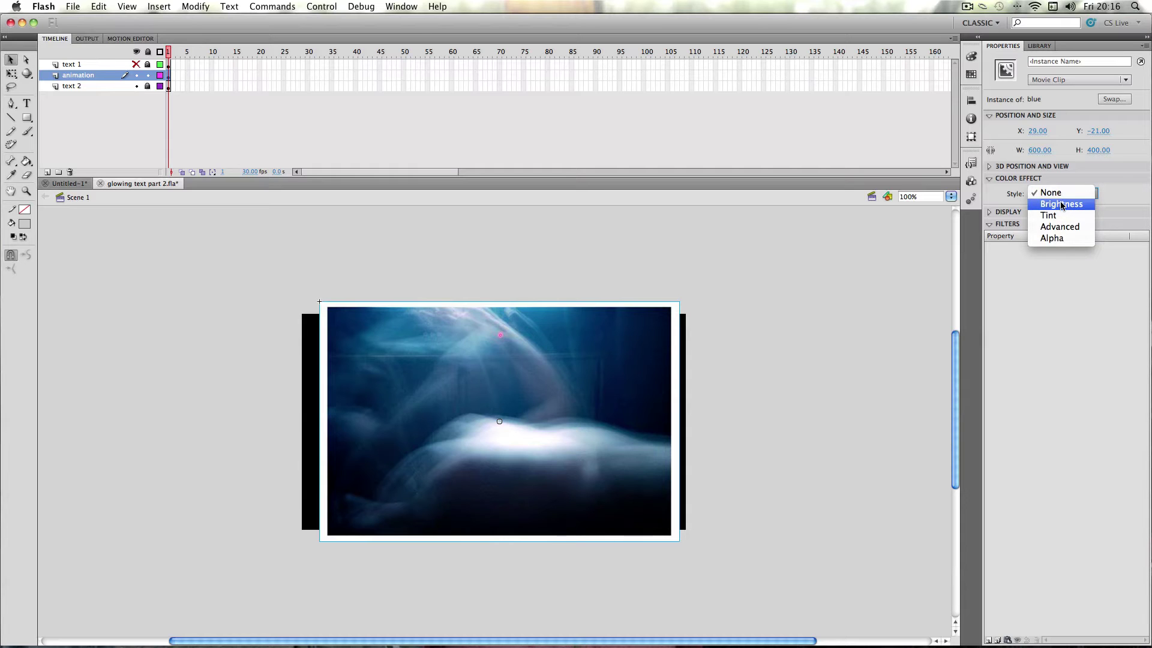
{"action": "left_click", "coordinate": [1061, 204]}
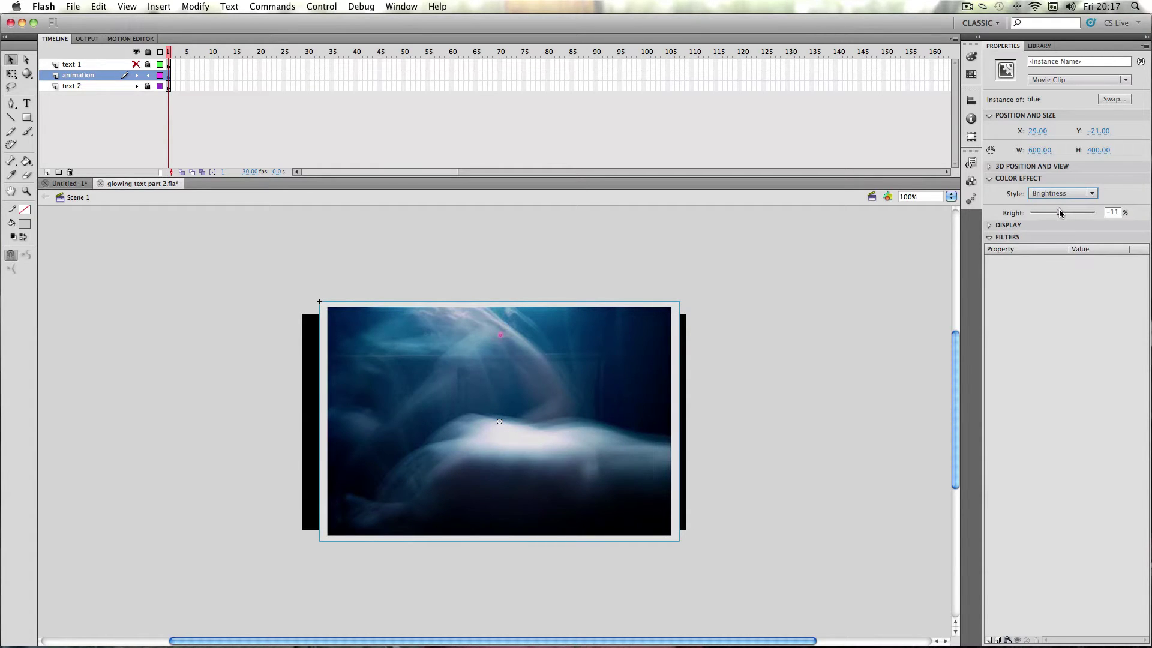
{"action": "left_click_drag", "start_coordinate": [1060, 212], "coordinate": [1073, 214]}
Wrap the blue clip in a new symbol named 'combined' and enter it for editing.
{"action": "left_click", "coordinate": [727, 279]}
{"action": "left_click", "coordinate": [486, 334]}
{"action": "right_click", "coordinate": [486, 334]}
{"action": "mouse_move", "coordinate": [522, 637]}
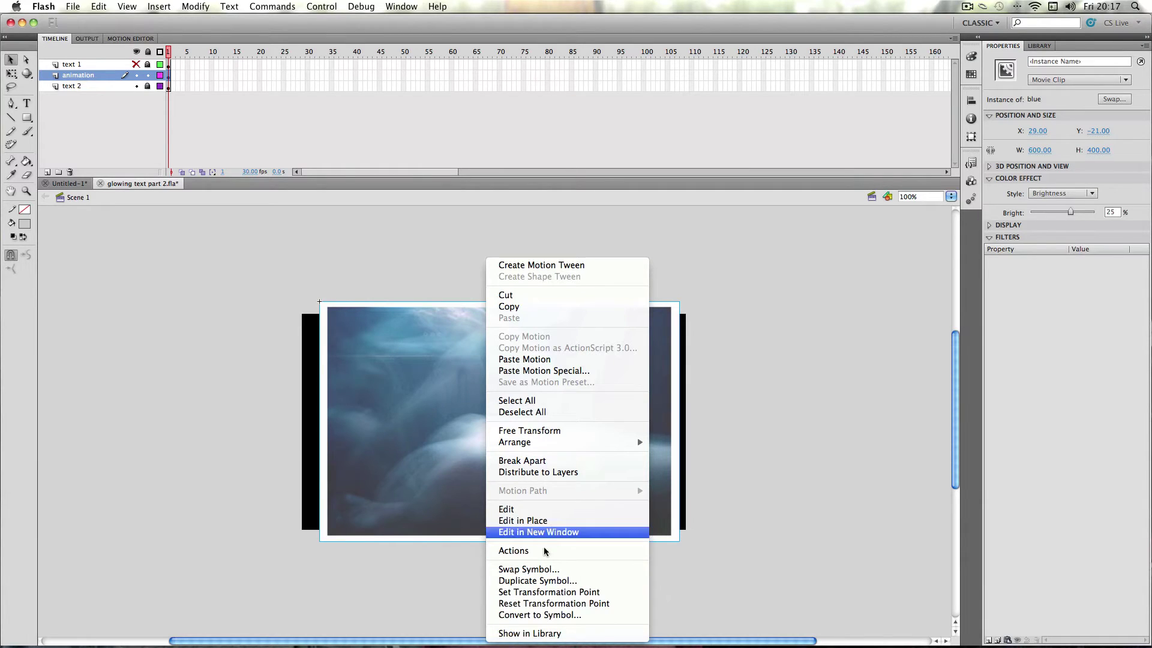
{"action": "left_click", "coordinate": [531, 615]}
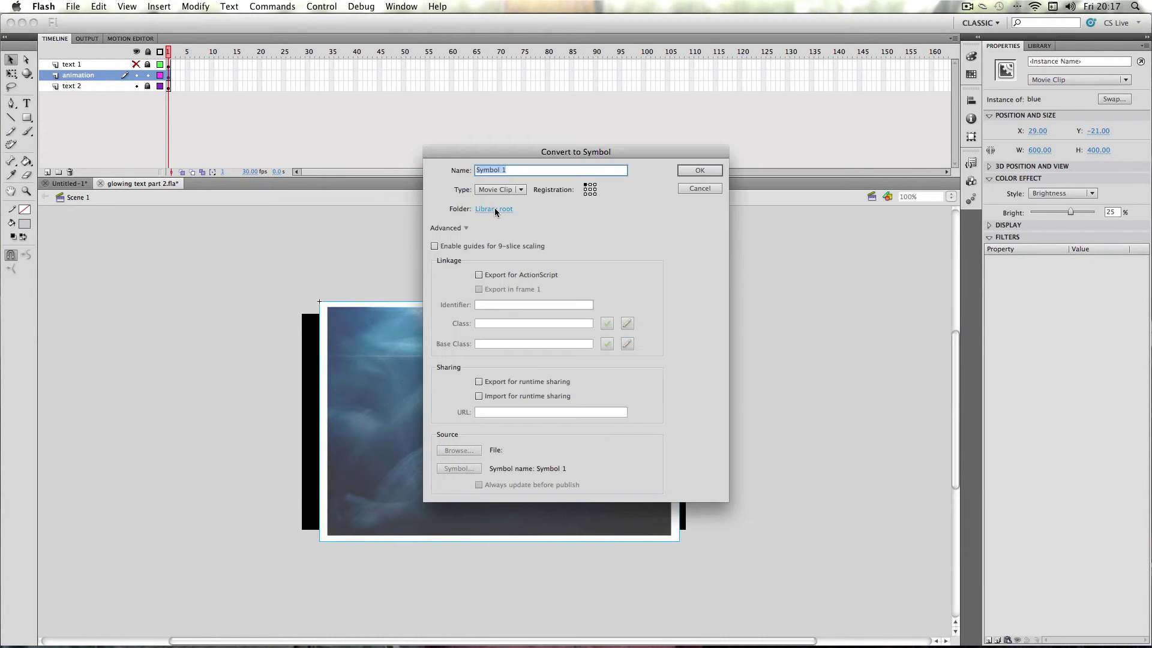
{"action": "type", "text": "combined"}
{"action": "key", "text": "Return"}
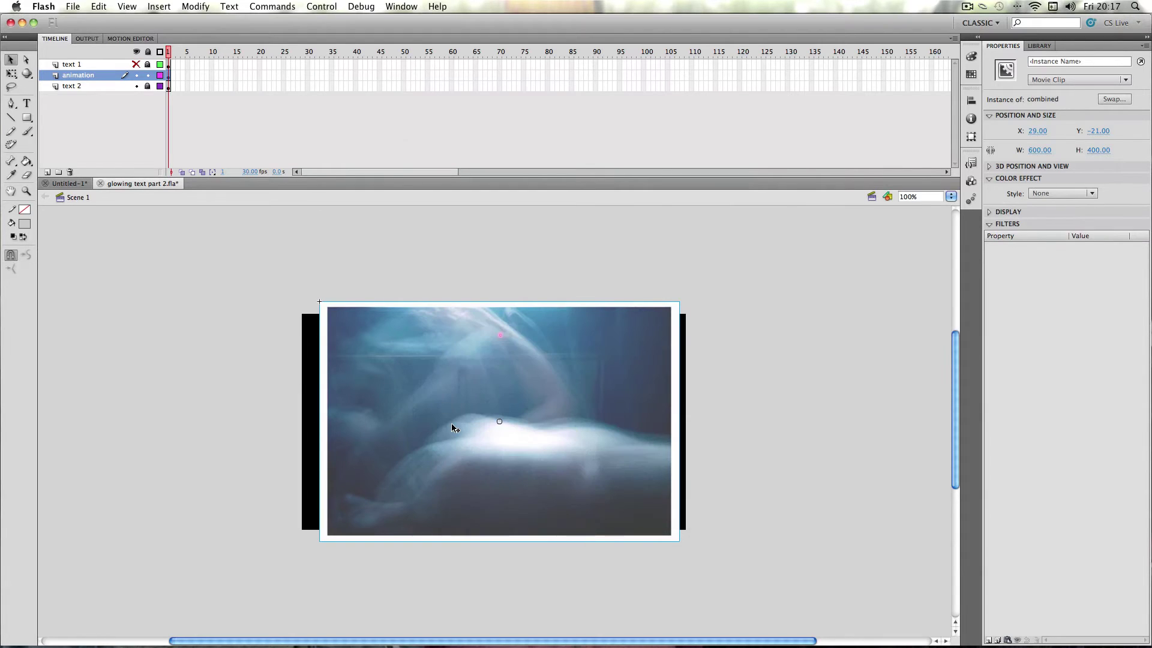
{"action": "double_click", "coordinate": [452, 427]}
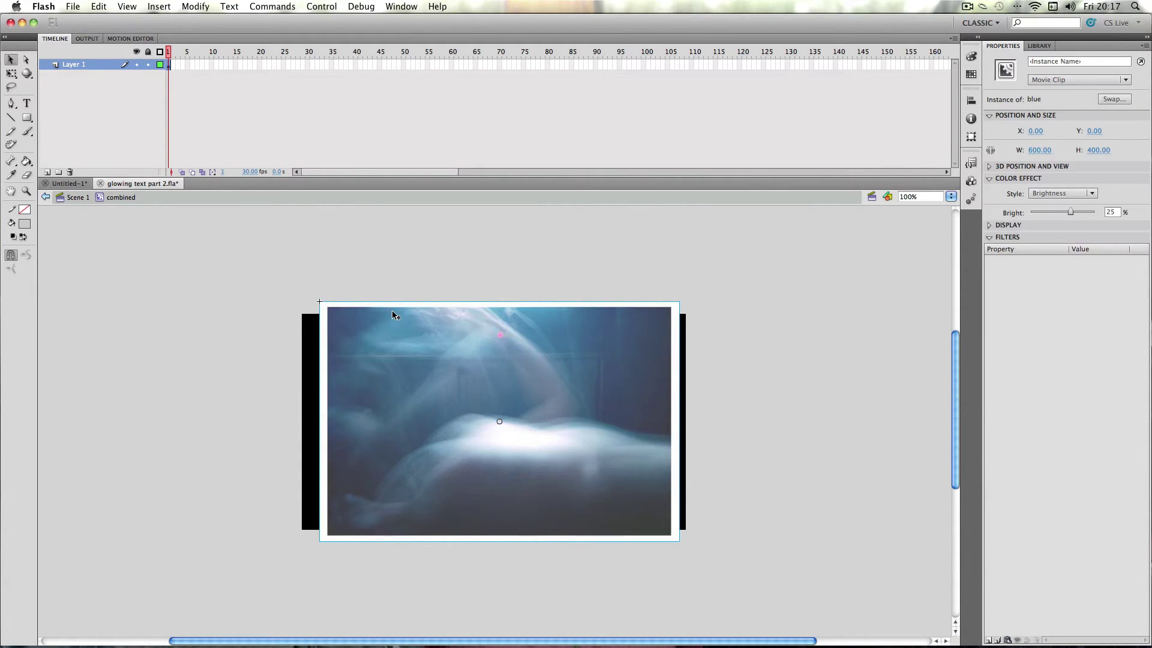
Add Layer 2 inside the symbol and stretch the static animated clip over the image.
{"action": "right_click", "coordinate": [71, 64]}
{"action": "left_click", "coordinate": [102, 110]}
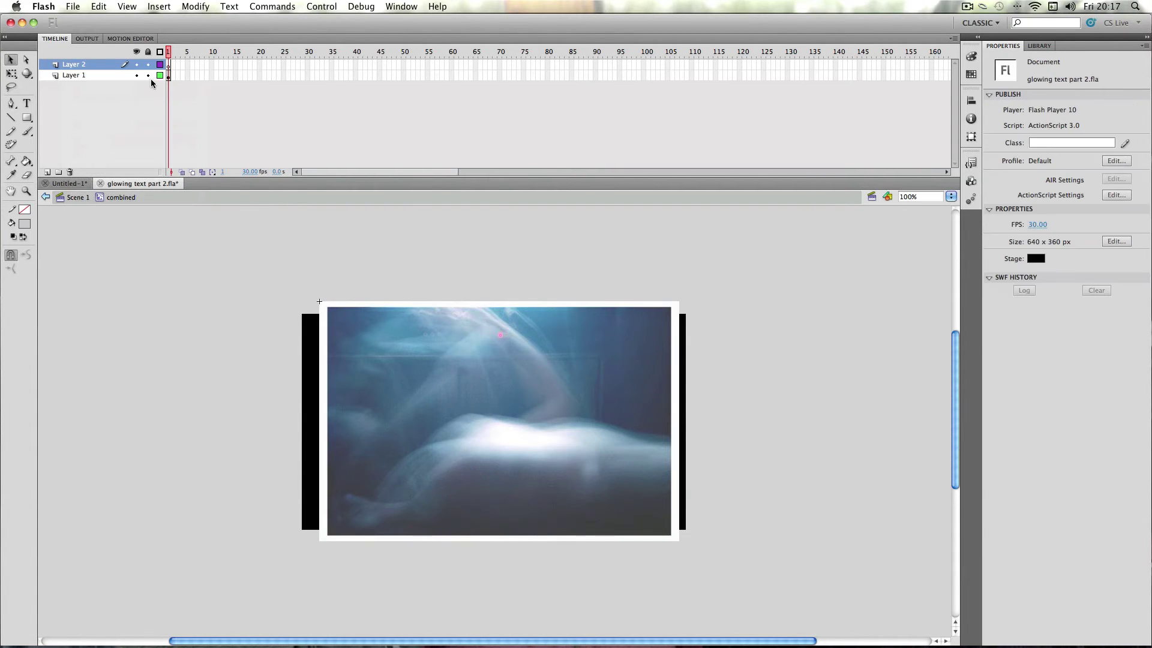
{"action": "left_click", "coordinate": [170, 65]}
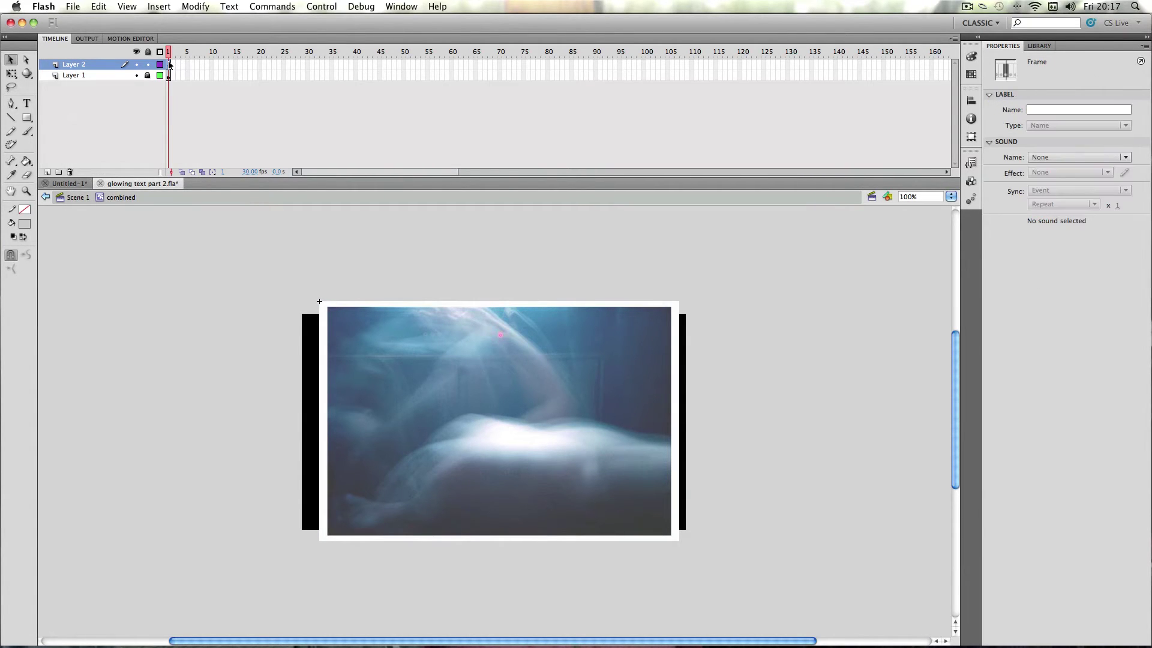
{"action": "key", "text": "super+l"}
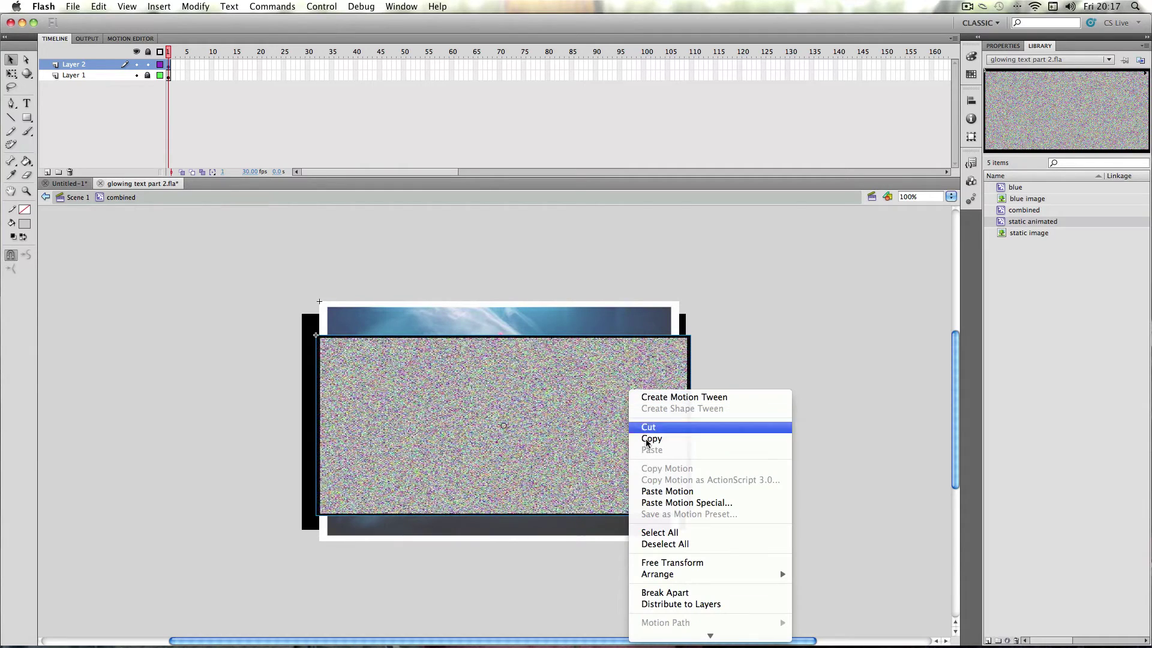
{"action": "left_click", "coordinate": [660, 564]}
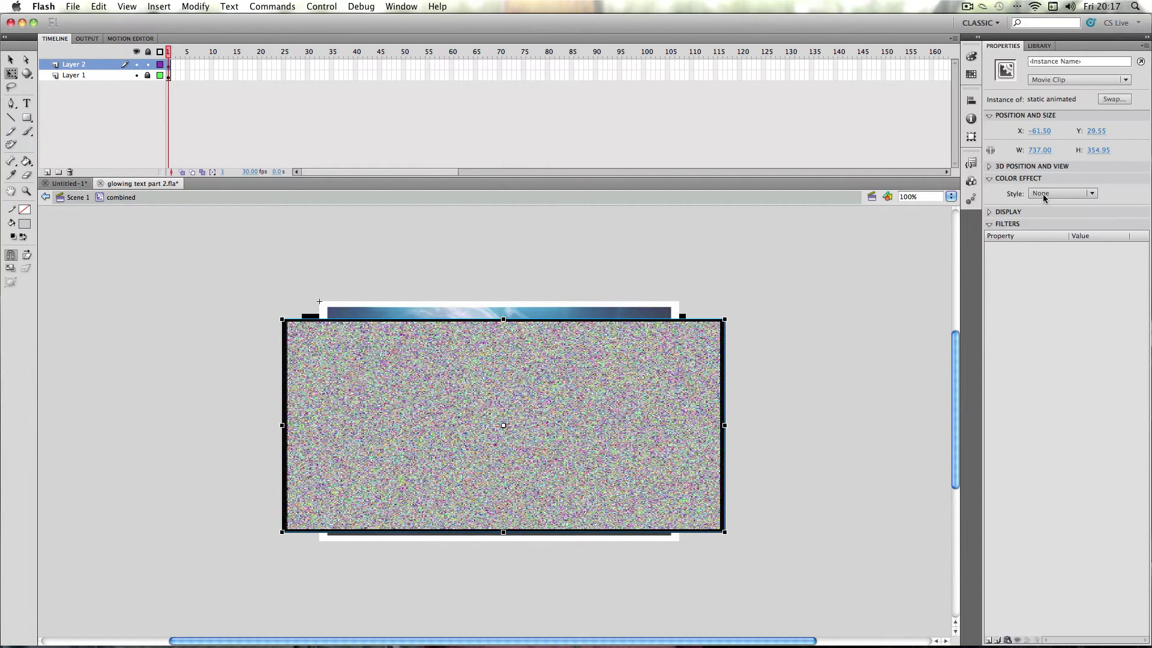
Set the noise clip's Color Effect to Alpha at 36%.
{"action": "left_click", "coordinate": [1044, 193]}
{"action": "left_click", "coordinate": [1047, 238]}
{"action": "left_click_drag", "start_coordinate": [1093, 212], "coordinate": [1053, 208]}
{"action": "left_click", "coordinate": [1118, 213]}
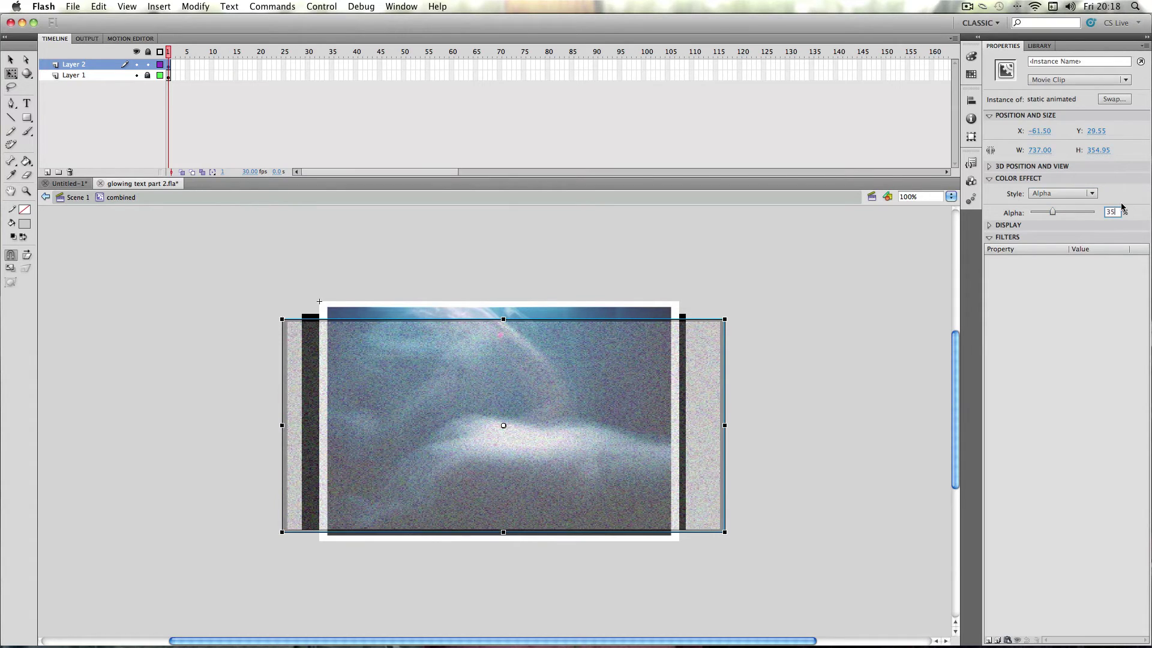
{"action": "key", "text": "Return"}
{"action": "left_click", "coordinate": [316, 260]}
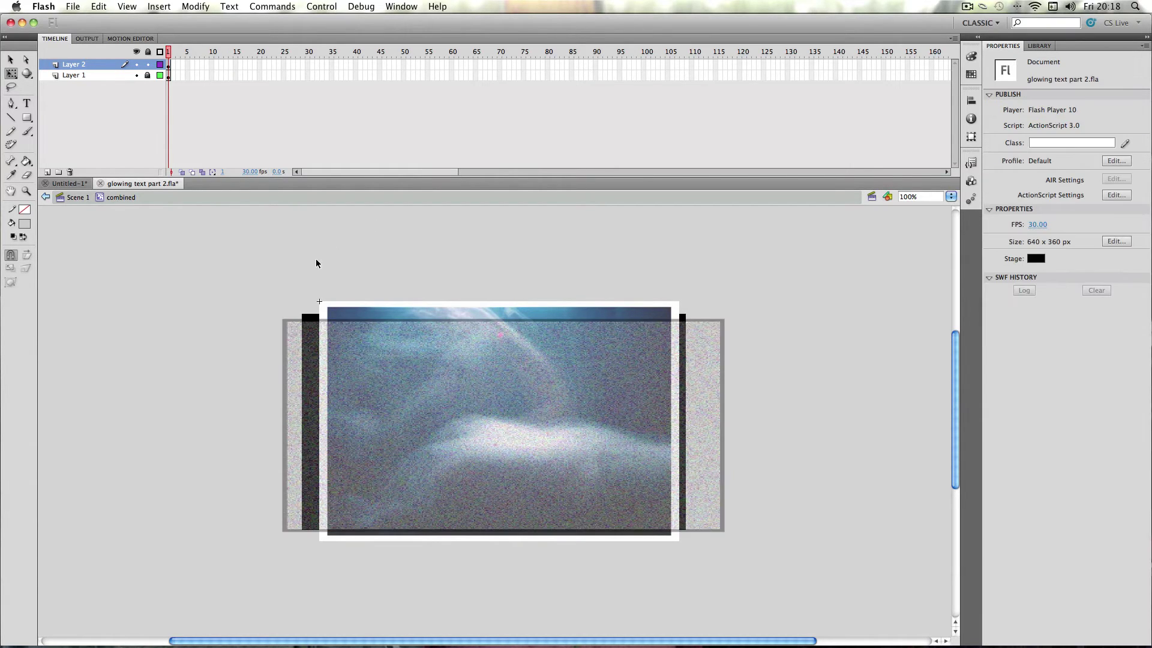
Back in Scene 1, show text 1 and make it a mask over the animation layer.
{"action": "left_click", "coordinate": [75, 198]}
{"action": "left_click", "coordinate": [140, 279]}
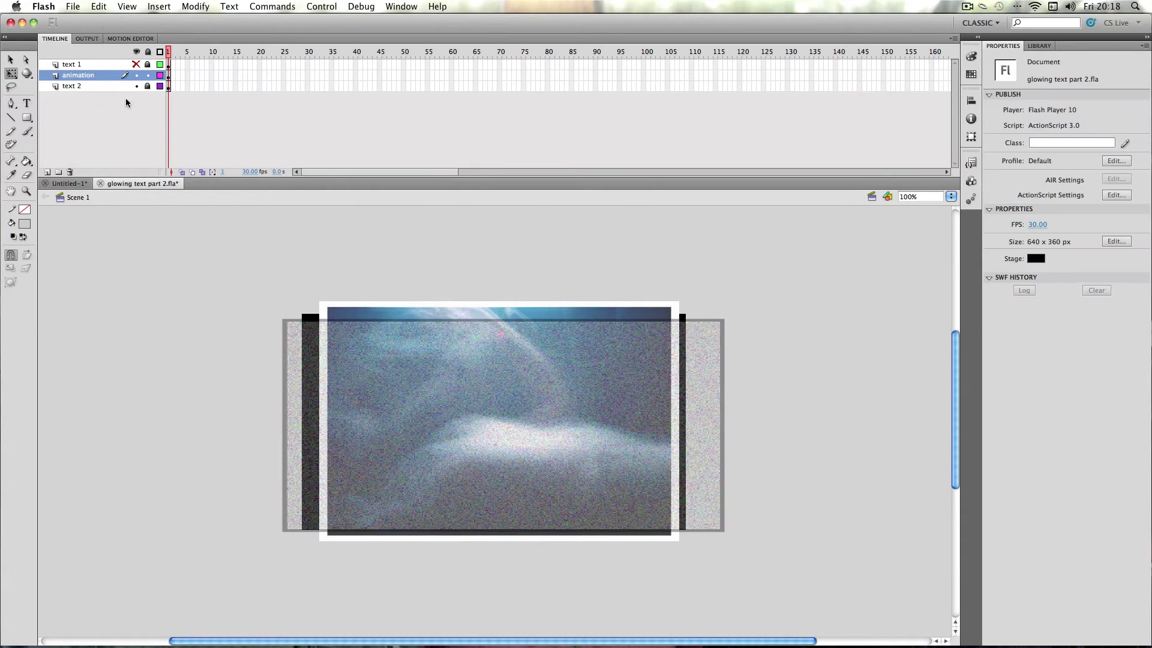
{"action": "left_click", "coordinate": [136, 65]}
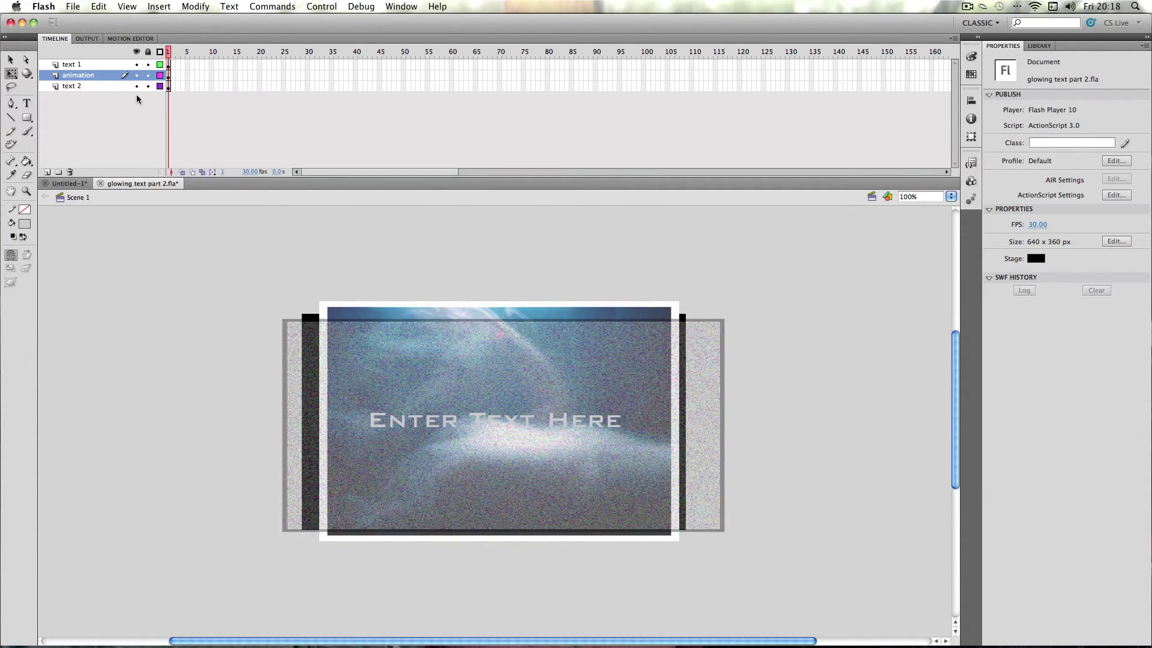
{"action": "left_click", "coordinate": [88, 66]}
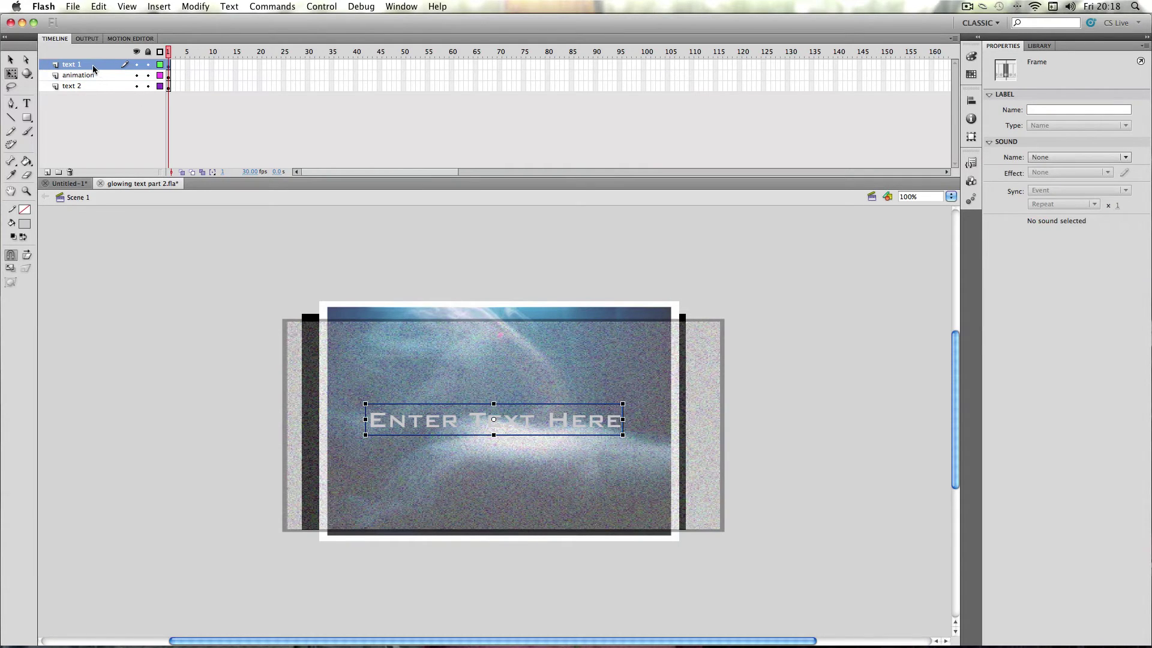
{"action": "right_click", "coordinate": [89, 65]}
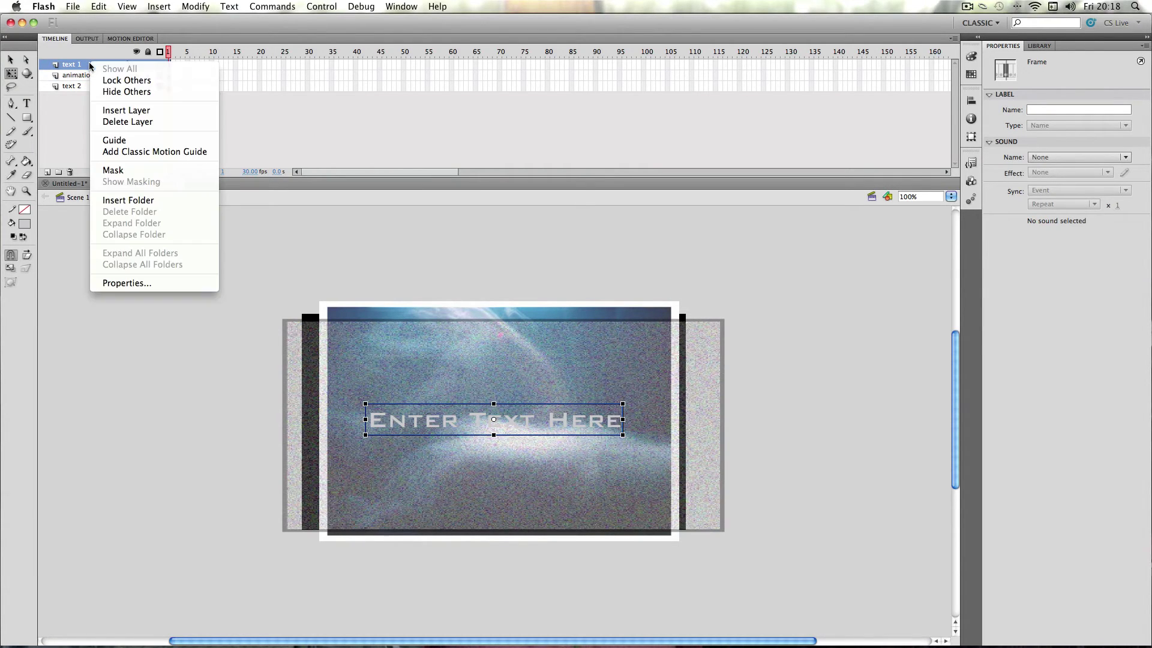
{"action": "left_click", "coordinate": [117, 171]}
Test the movie to check the masked glowing text, then close the preview.
{"action": "left_click", "coordinate": [213, 317]}
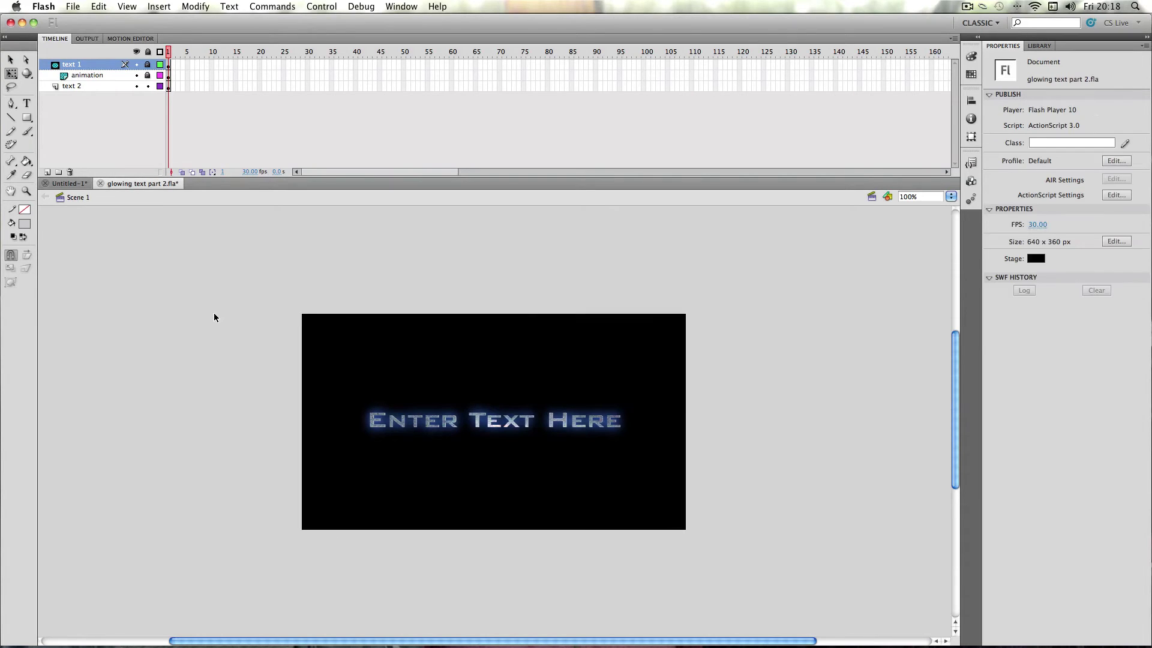
{"action": "key", "text": "super+Return"}
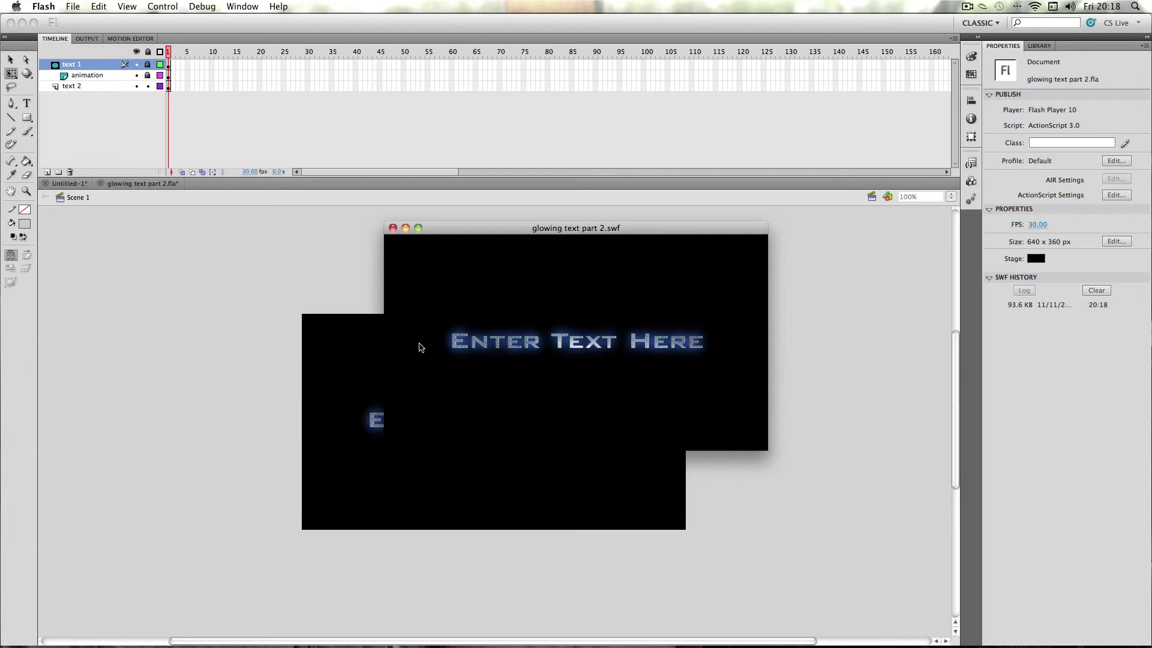
{"action": "left_click", "coordinate": [393, 228]}
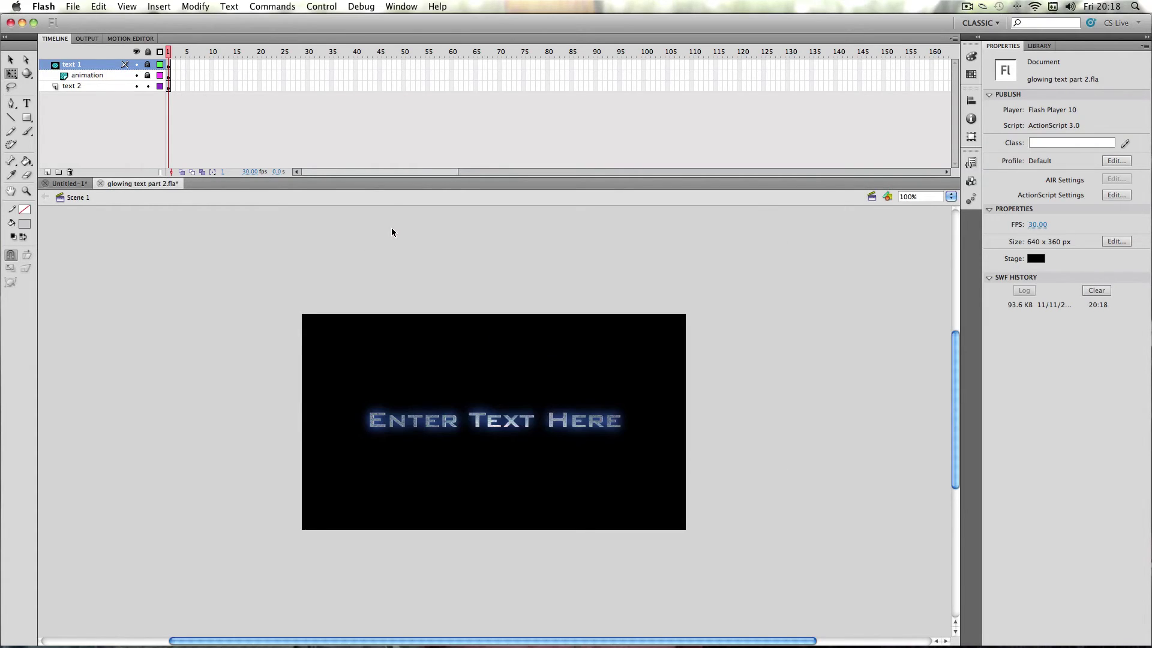
Unlock and hide text 1 and animation, then lower the text 2 glow strength to 171%.
{"action": "left_click", "coordinate": [148, 64]}
{"action": "left_click", "coordinate": [149, 76]}
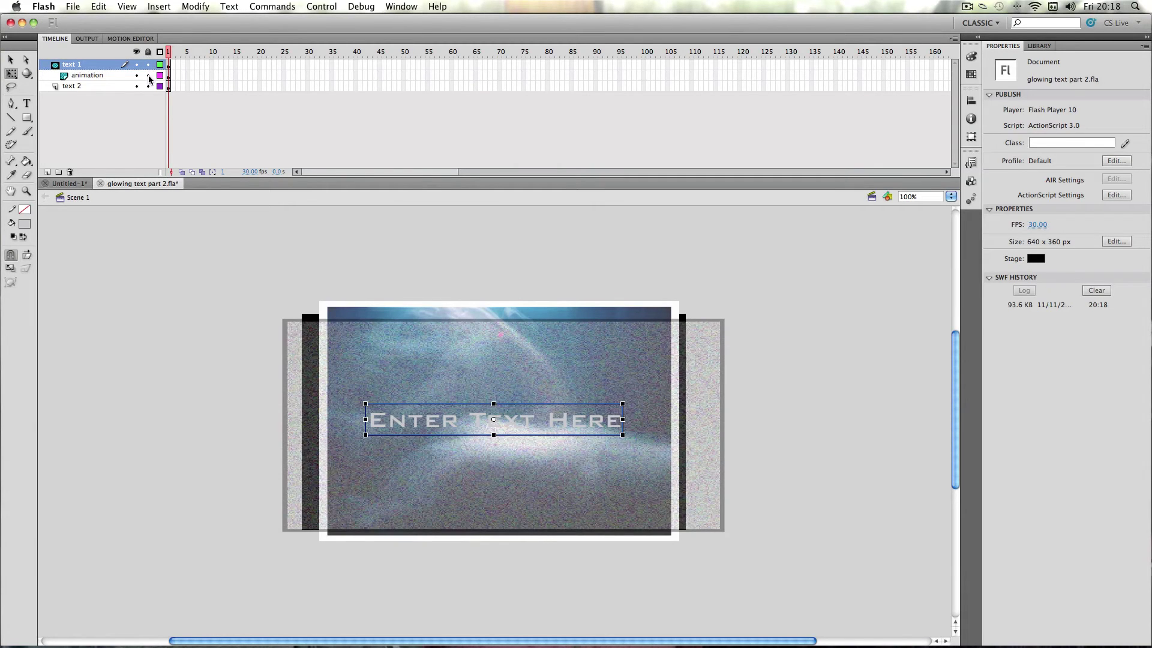
{"action": "left_click", "coordinate": [169, 66]}
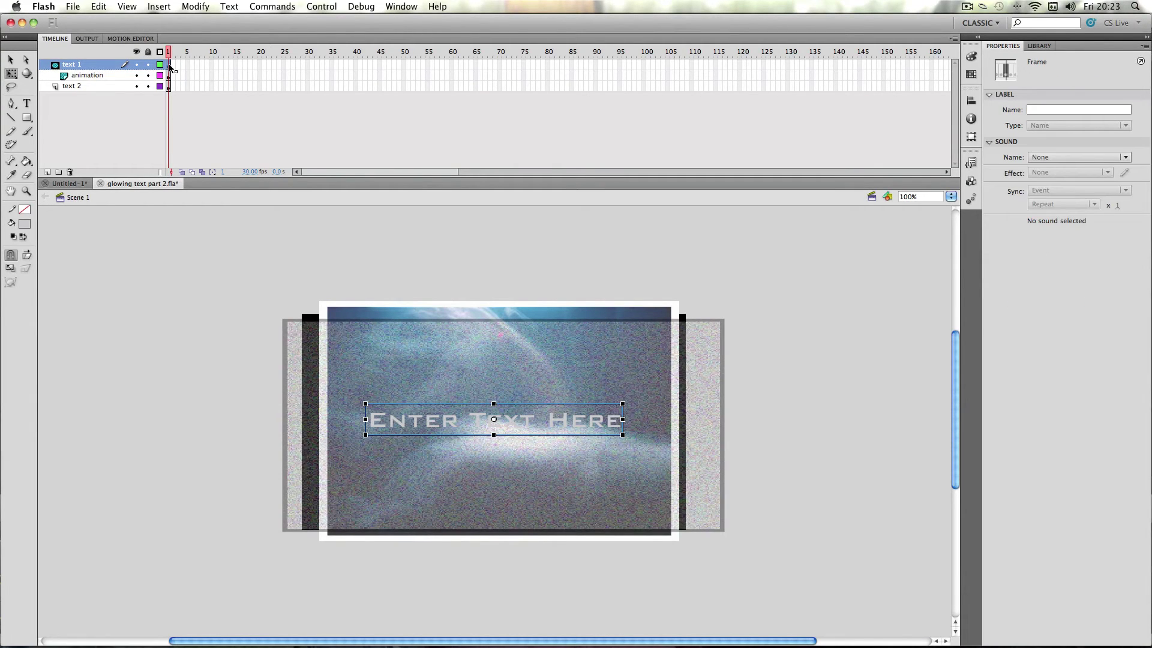
{"action": "left_click", "coordinate": [136, 64]}
{"action": "left_click", "coordinate": [136, 75]}
{"action": "left_click", "coordinate": [168, 86]}
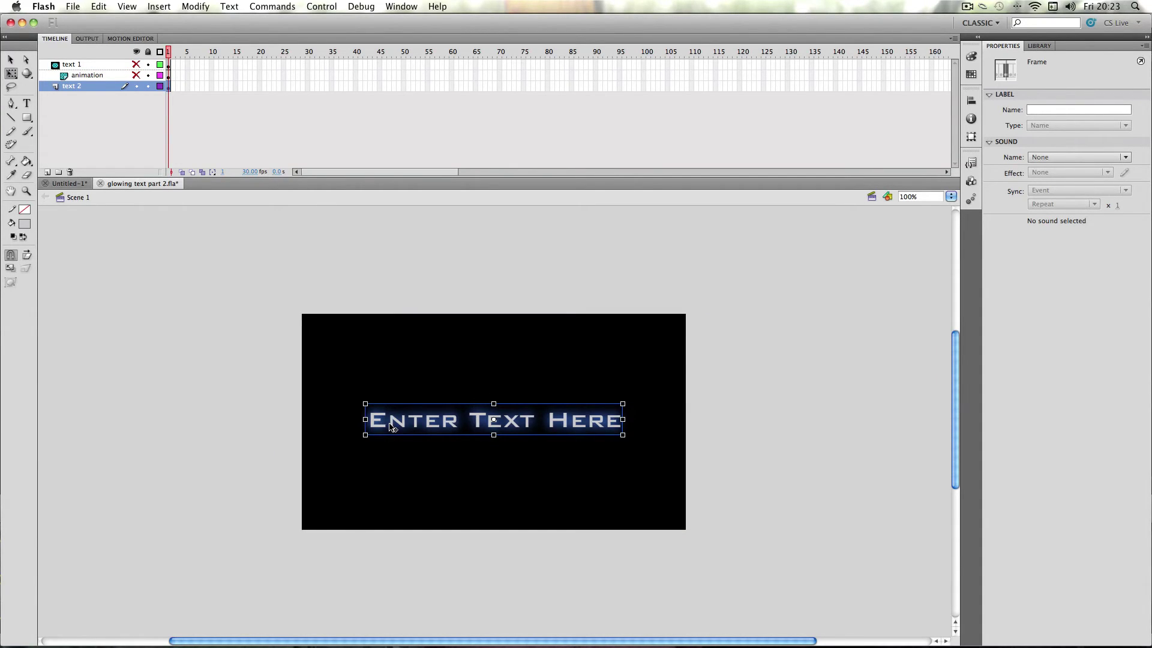
{"action": "left_click", "coordinate": [454, 424]}
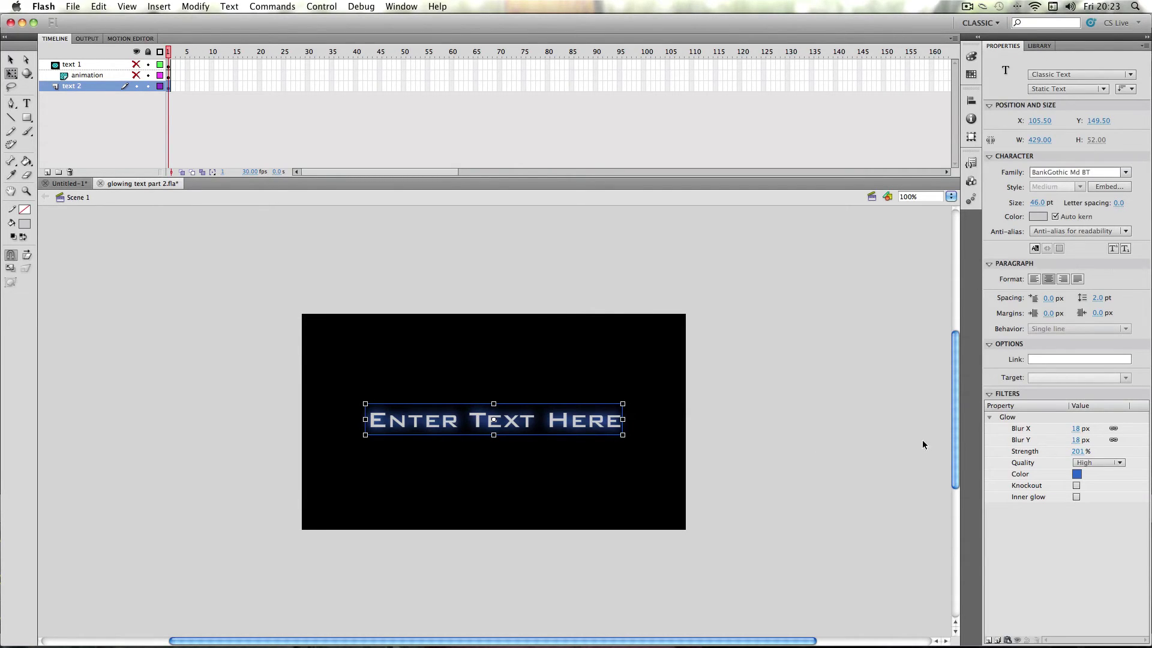
{"action": "left_click_drag", "start_coordinate": [1080, 452], "coordinate": [1068, 449]}
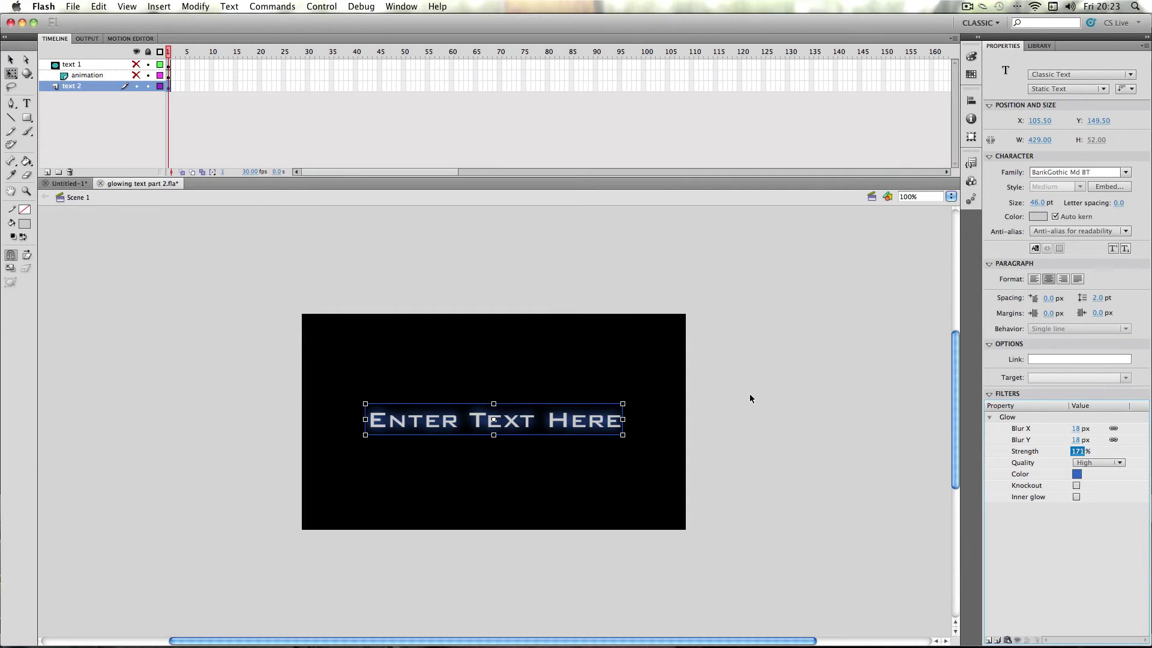
{"action": "left_click", "coordinate": [710, 392]}
{"action": "left_click", "coordinate": [555, 421]}
Convert the selected text to a movie clip symbol and unhide the text 1 and animation layers.
{"action": "right_click", "coordinate": [553, 419]}
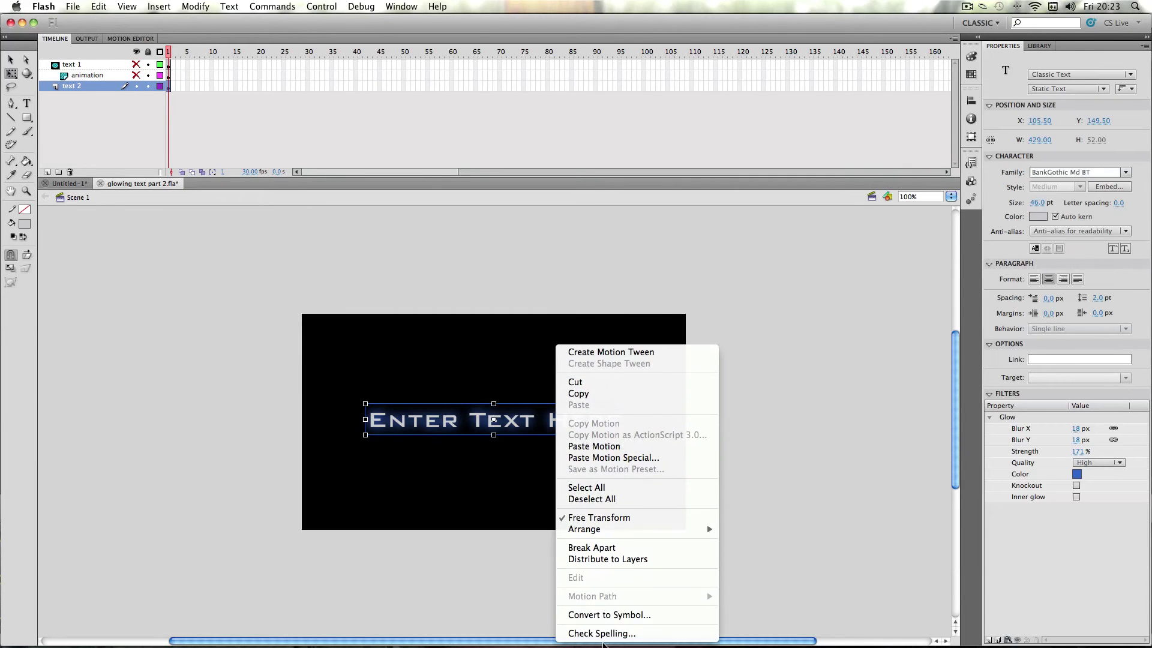
{"action": "left_click", "coordinate": [609, 615]}
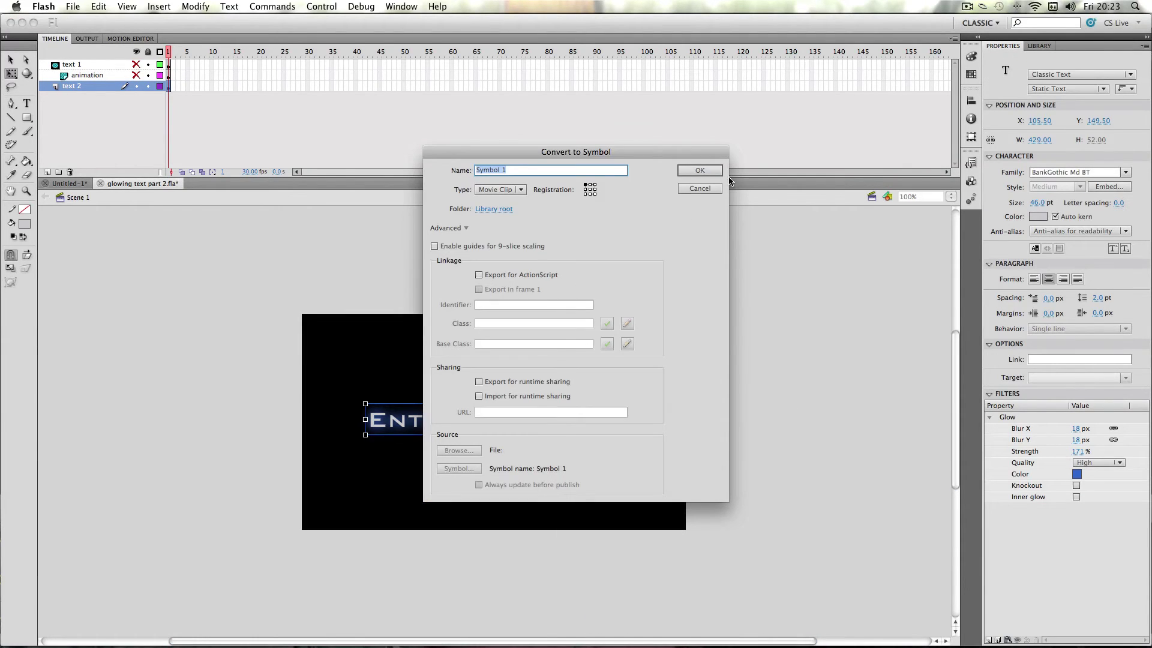
{"action": "left_click", "coordinate": [702, 171]}
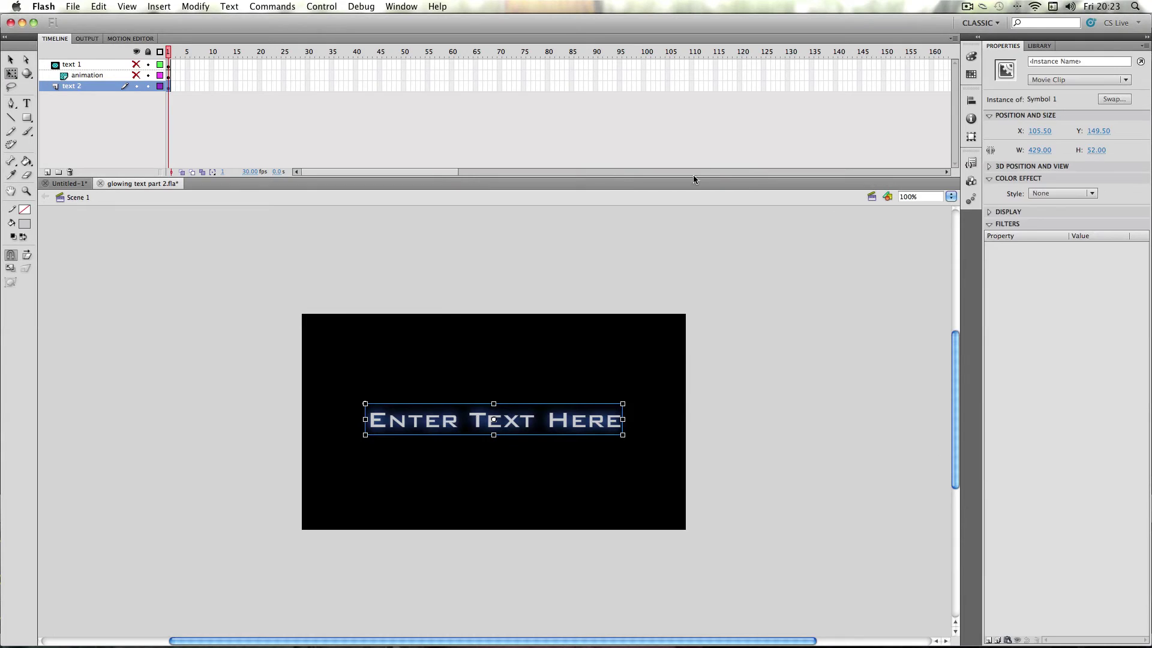
{"action": "left_click", "coordinate": [136, 75]}
{"action": "left_click", "coordinate": [136, 64]}
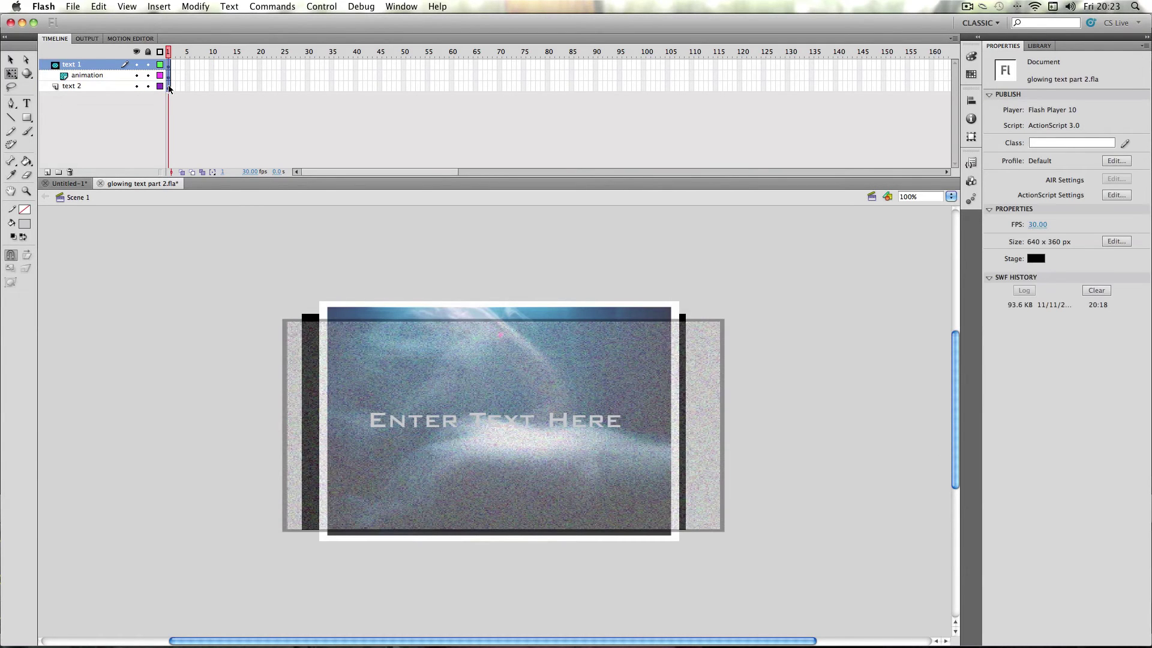
Add a classic tween to frame 1 of the text 2 layer.
{"action": "left_click", "coordinate": [169, 86]}
{"action": "right_click", "coordinate": [169, 86]}
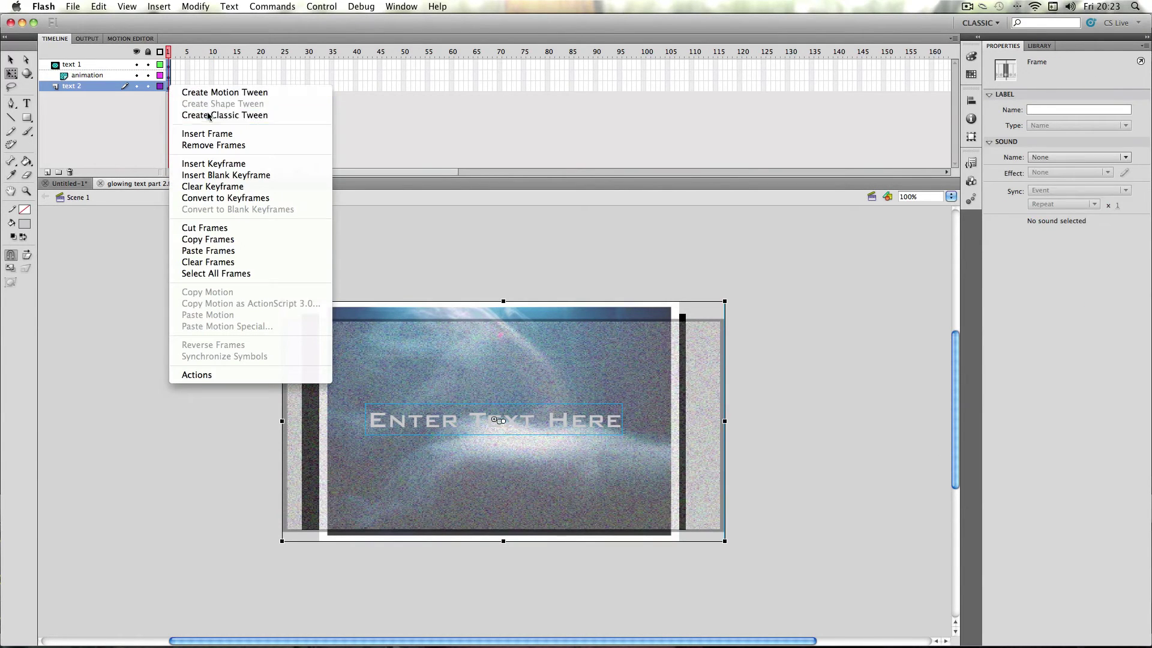
{"action": "left_click", "coordinate": [208, 116]}
Copy the frame 1 frames and paste them at frame 30 across all three layers.
{"action": "left_click", "coordinate": [183, 65]}
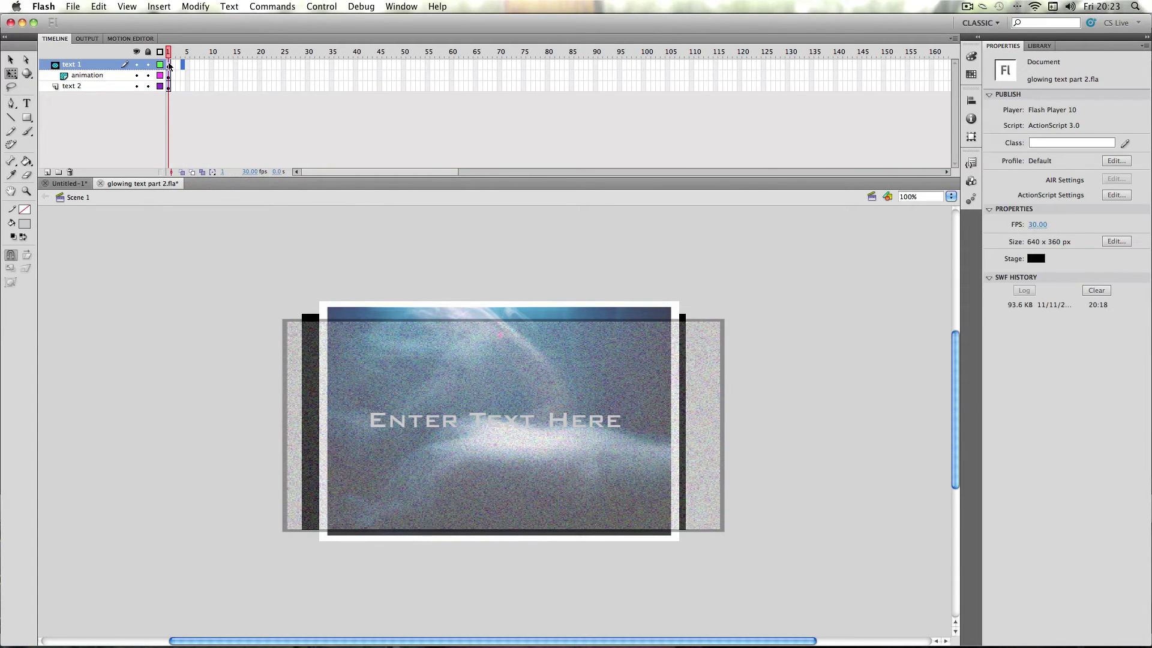
{"action": "right_click", "coordinate": [167, 88]}
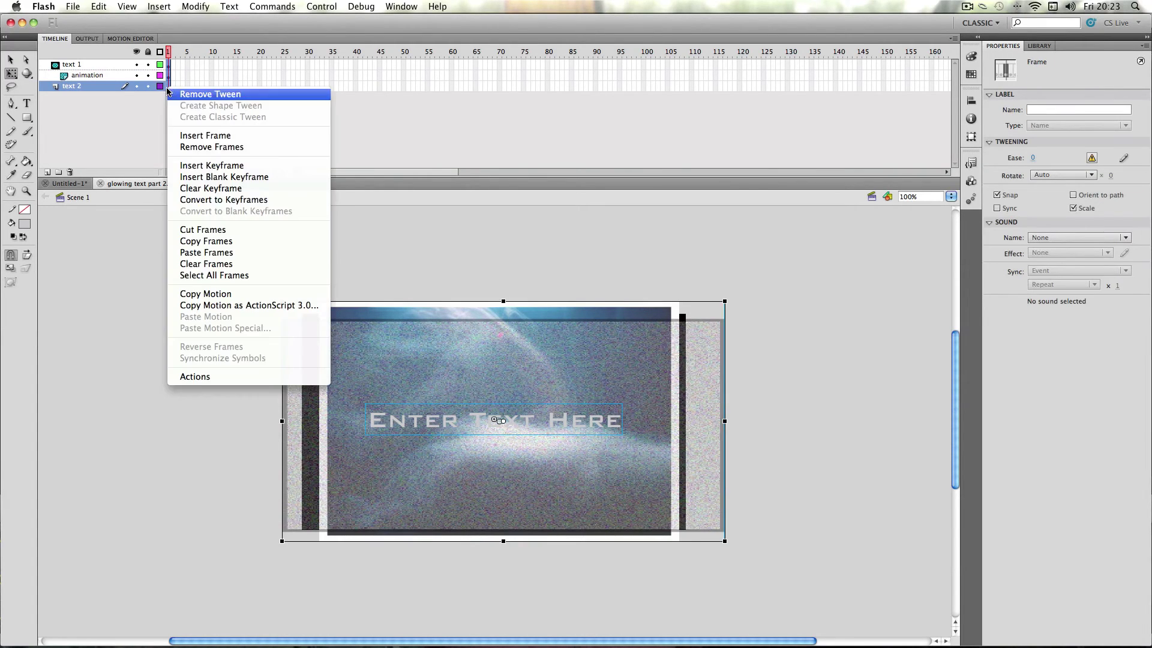
{"action": "left_click", "coordinate": [198, 241]}
{"action": "left_click_drag", "start_coordinate": [309, 66], "coordinate": [306, 88]}
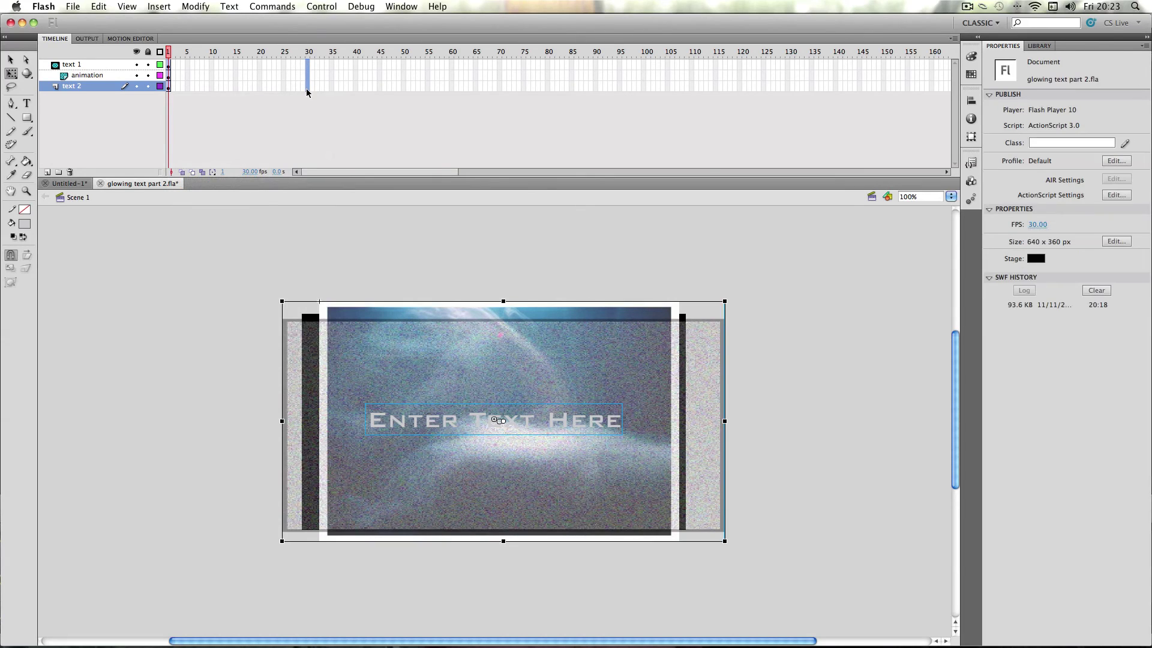
{"action": "right_click", "coordinate": [306, 88]}
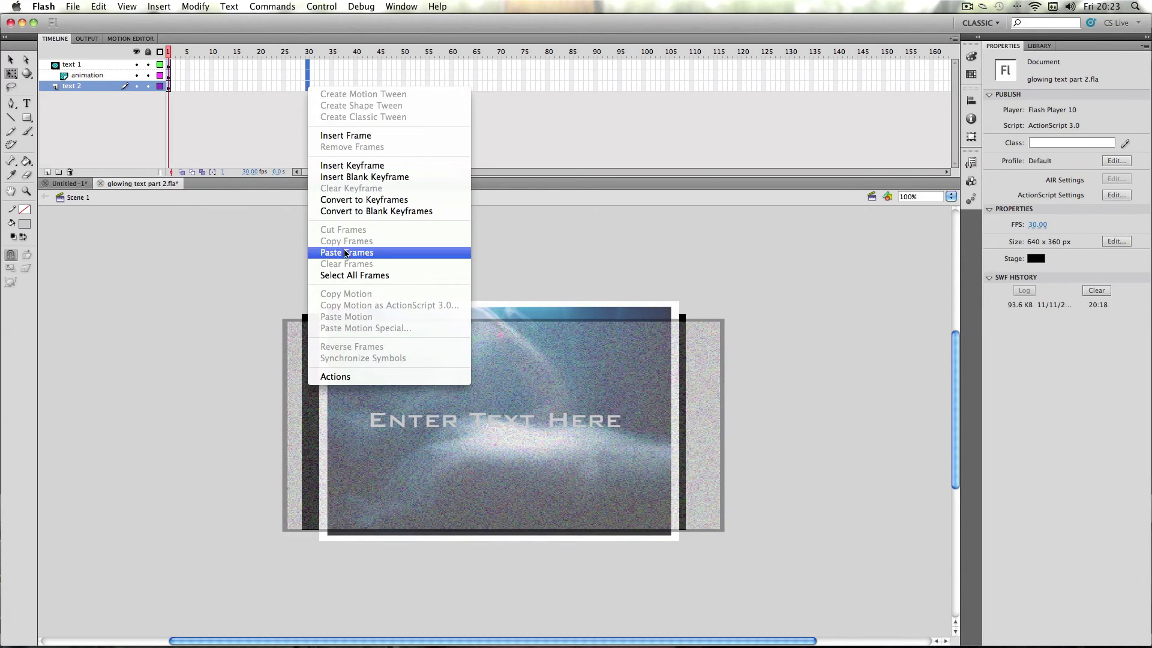
{"action": "left_click", "coordinate": [346, 253]}
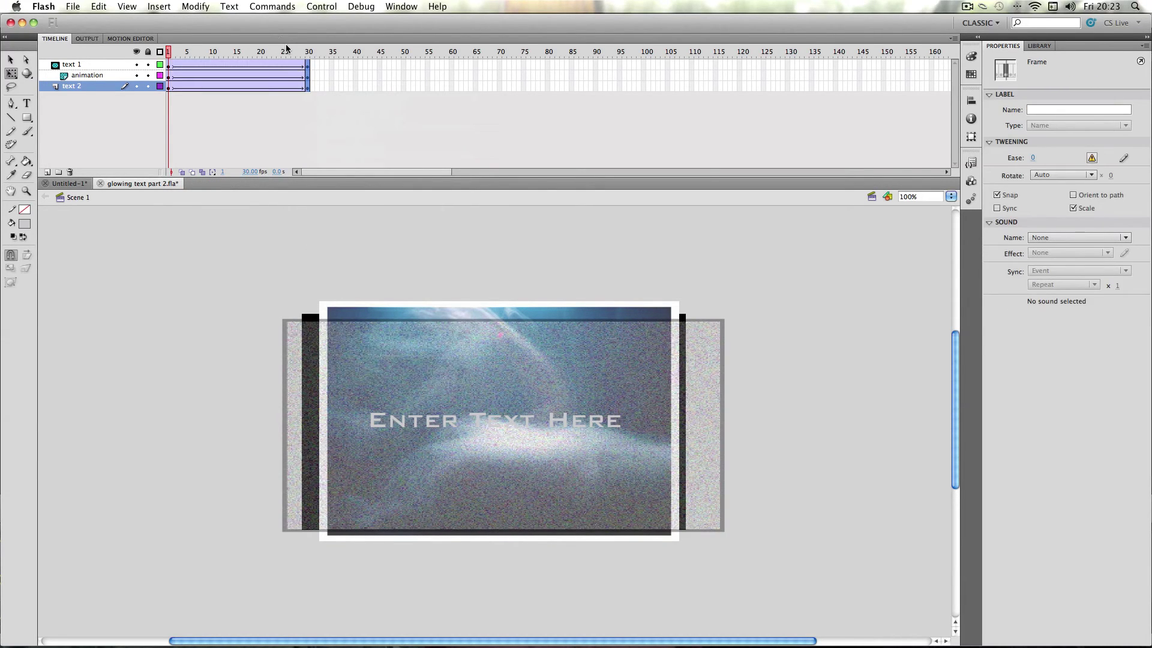
Give the text 2 instance an Alpha color effect of 0% at frame 1, then play the fade-in.
{"action": "key", "text": "Return"}
{"action": "key", "text": "shift+comma"}
{"action": "left_click", "coordinate": [170, 85]}
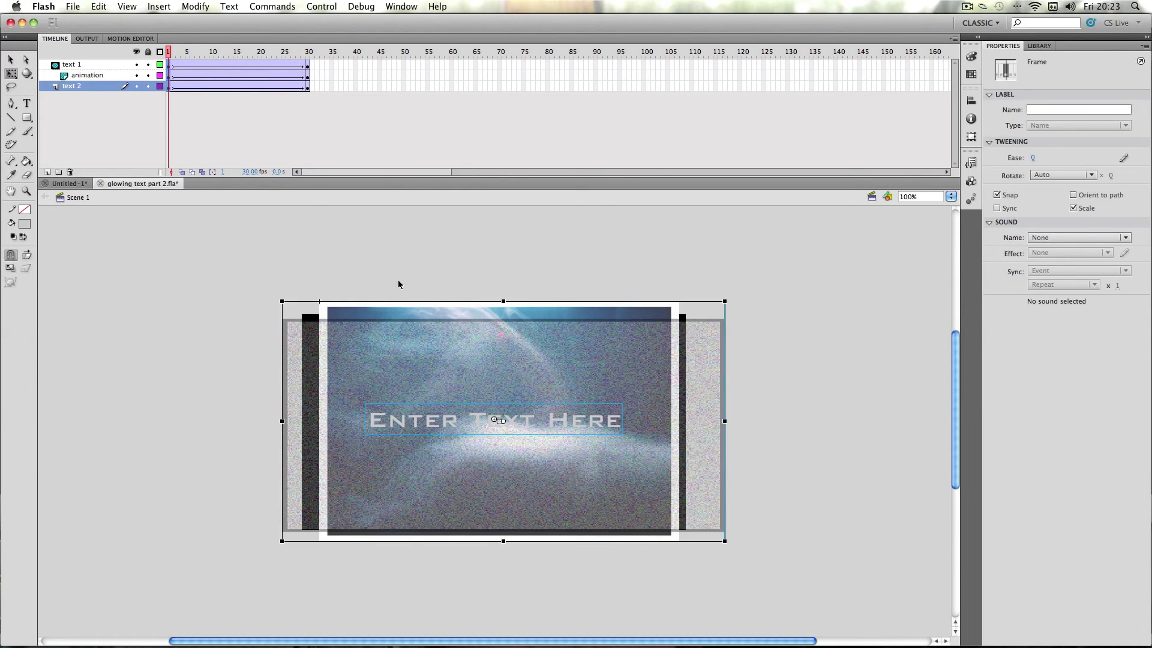
{"action": "left_click", "coordinate": [486, 379]}
{"action": "left_click", "coordinate": [1047, 180]}
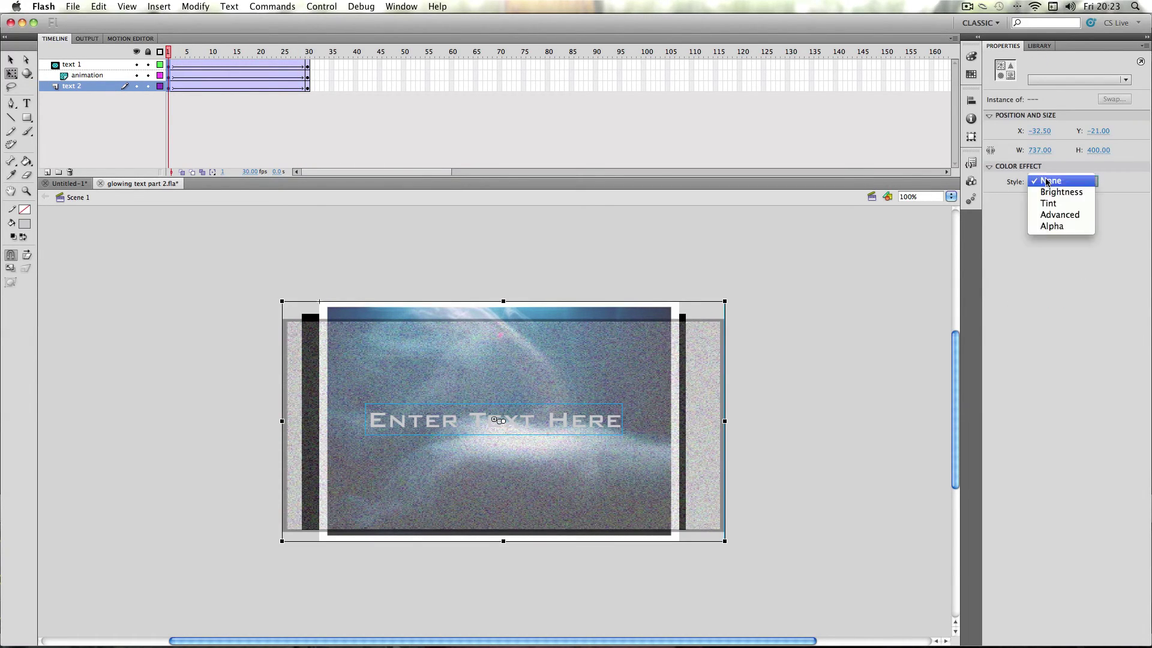
{"action": "left_click", "coordinate": [1051, 226]}
{"action": "left_click_drag", "start_coordinate": [1053, 199], "coordinate": [1031, 200]}
{"action": "key", "text": "Return"}
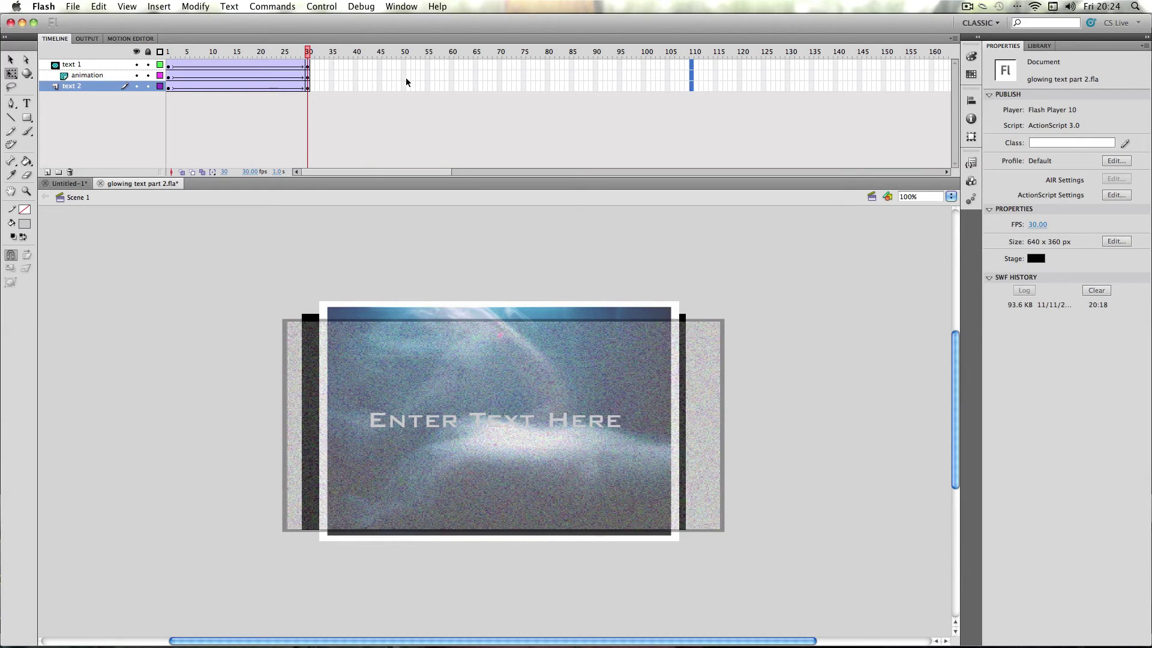
Add frames up to frame 110 on all layers and copy text 2's transparent first frame.
{"action": "key", "text": "F5"}
{"action": "left_click_drag", "start_coordinate": [356, 52], "coordinate": [691, 54]}
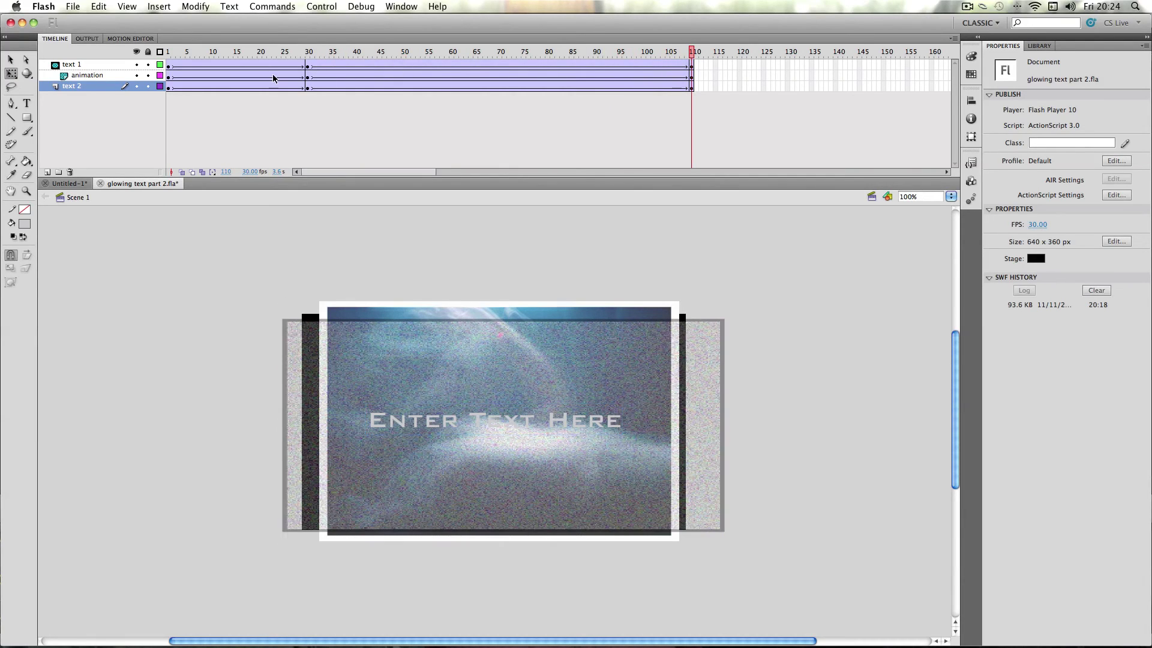
{"action": "left_click", "coordinate": [170, 87]}
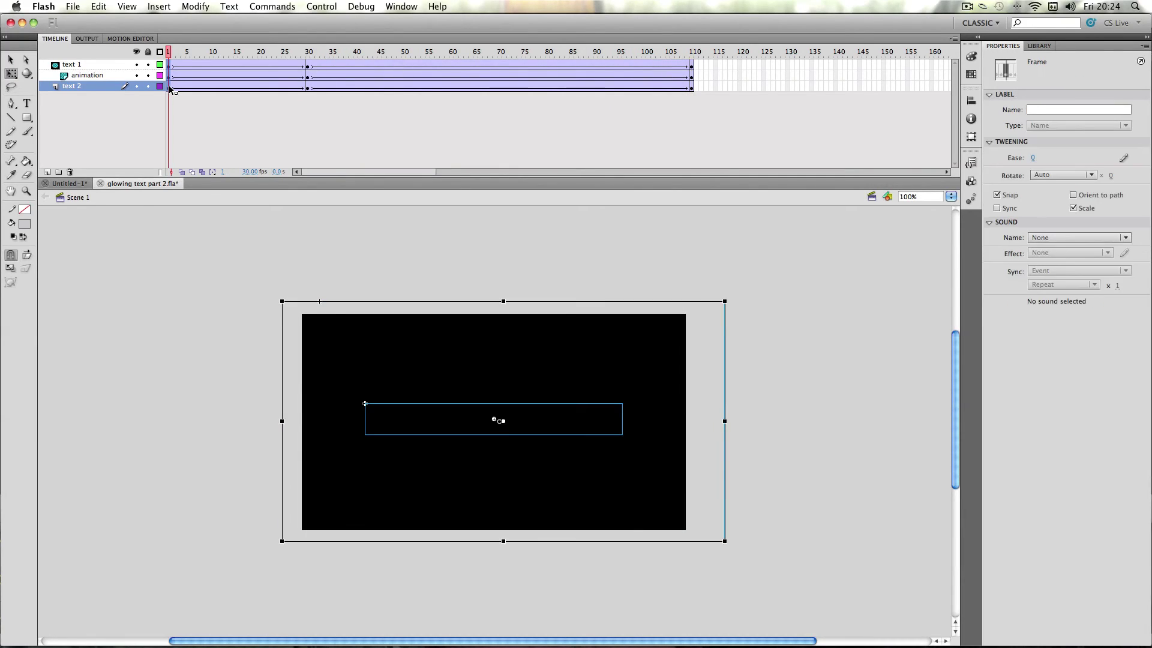
{"action": "right_click", "coordinate": [170, 89]}
{"action": "left_click", "coordinate": [782, 92]}
Paste the copied frame at frame 135 on all three layers and run Test Movie.
{"action": "left_click_drag", "start_coordinate": [809, 63], "coordinate": [810, 84]}
{"action": "right_click", "coordinate": [810, 84]}
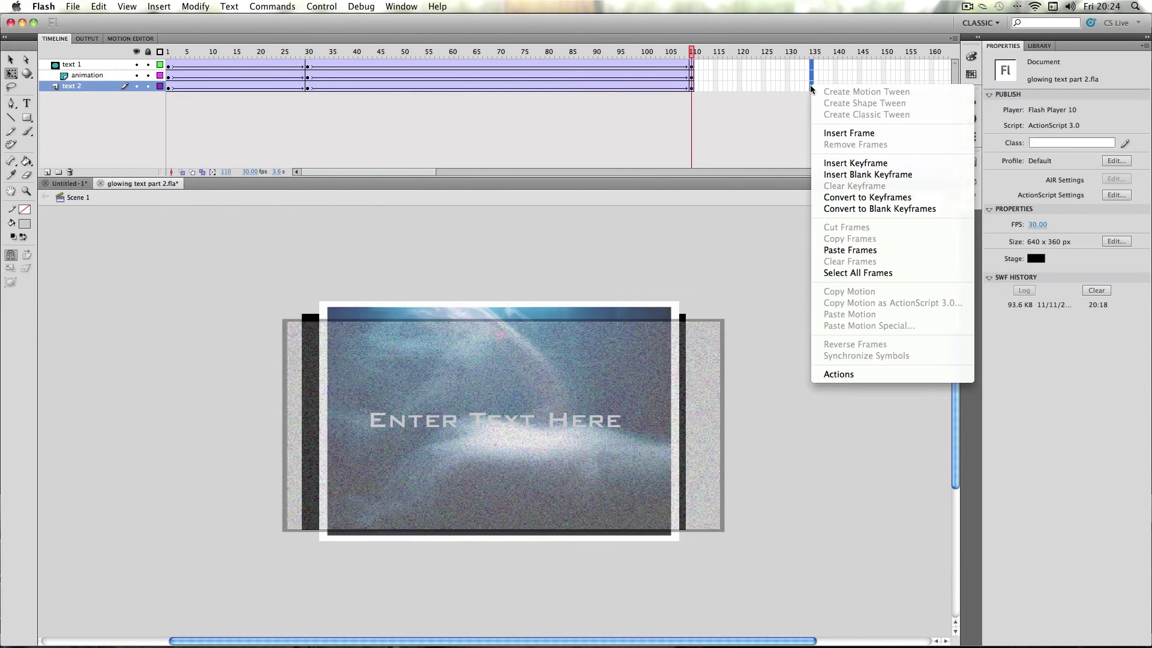
{"action": "left_click", "coordinate": [813, 250]}
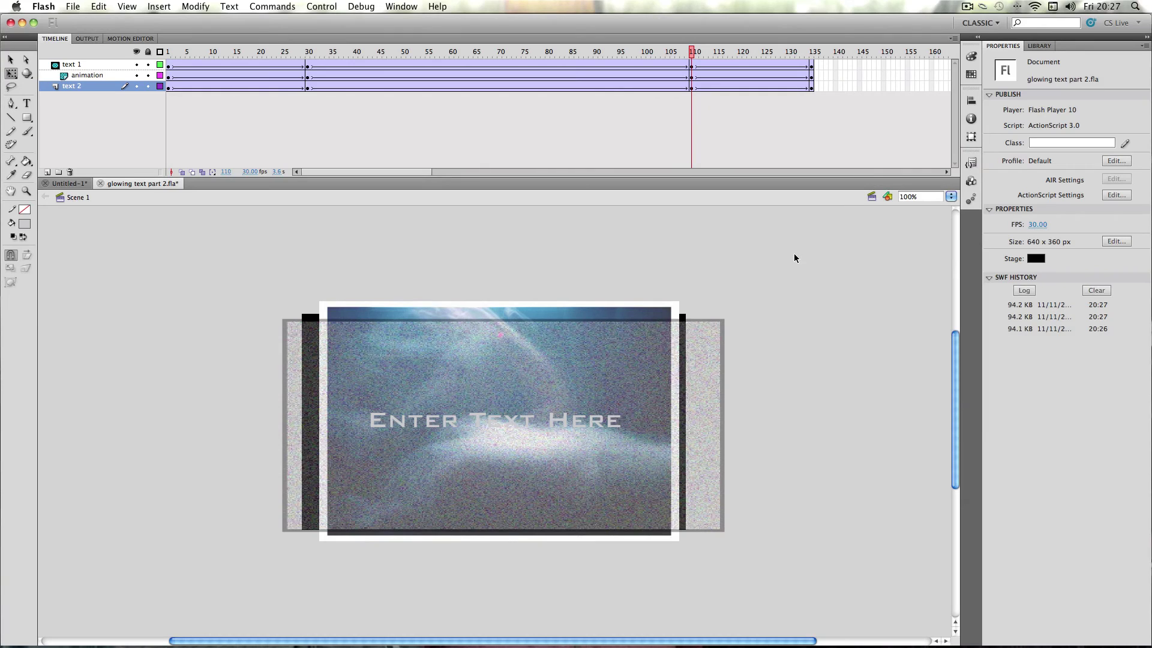
{"action": "key", "text": "super+Return"}
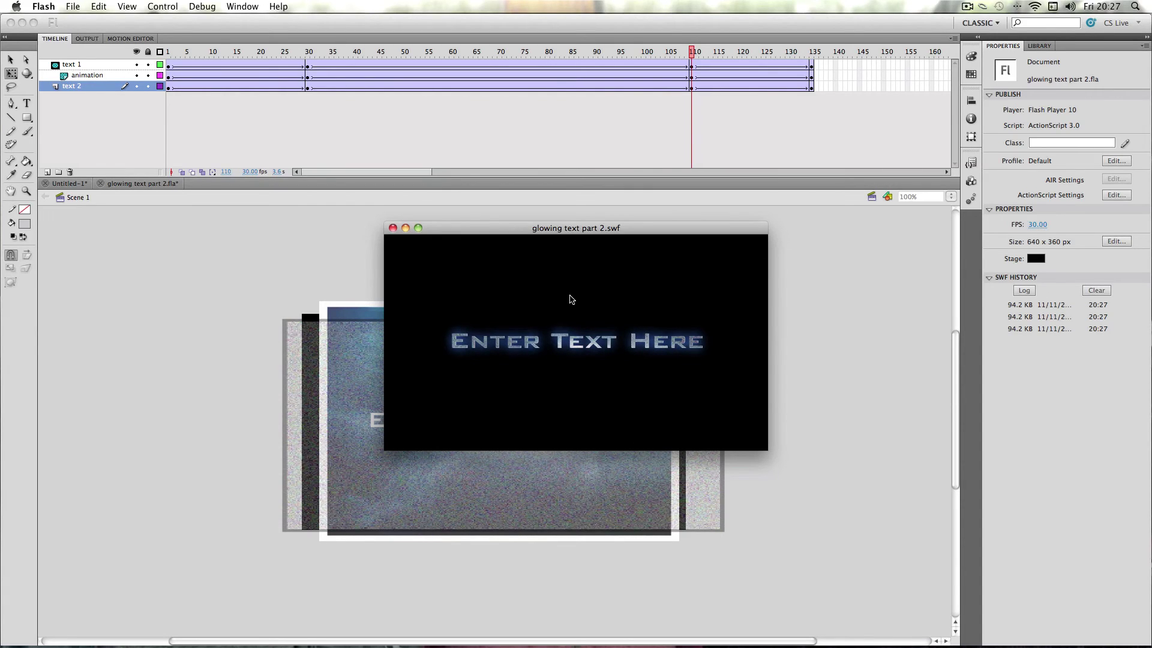
Close the glowing text part 2.swf test window.
{"action": "left_click", "coordinate": [393, 228]}
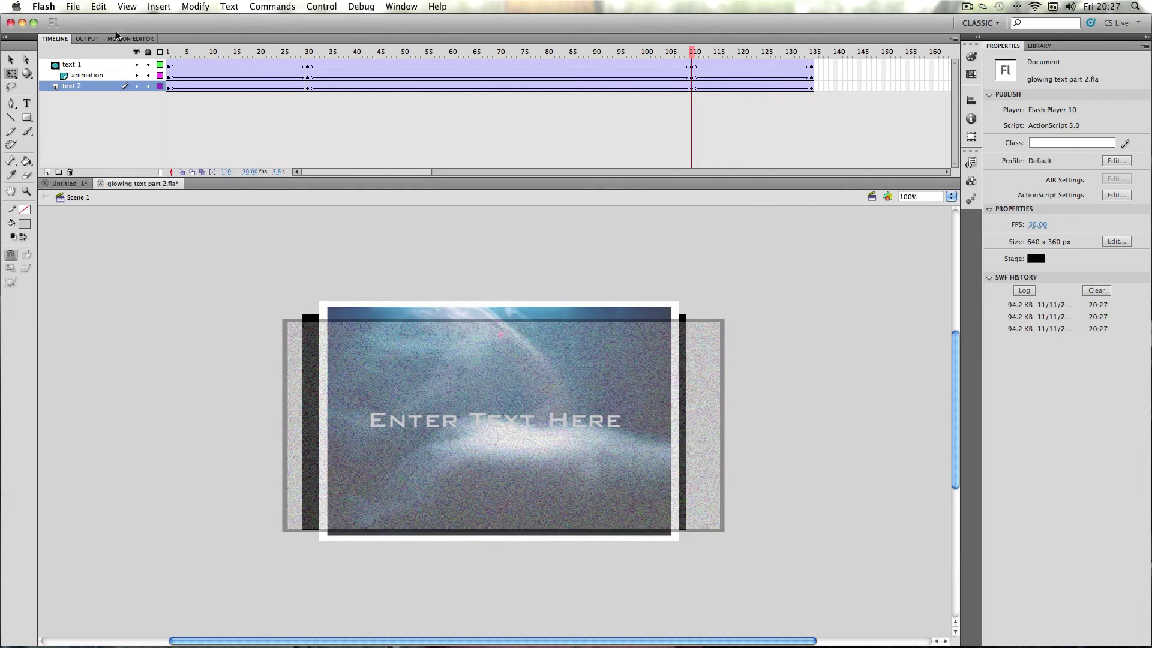
Hide the text 1 and text 2 layers and select the background clip at frame 1.
{"action": "left_click", "coordinate": [813, 77]}
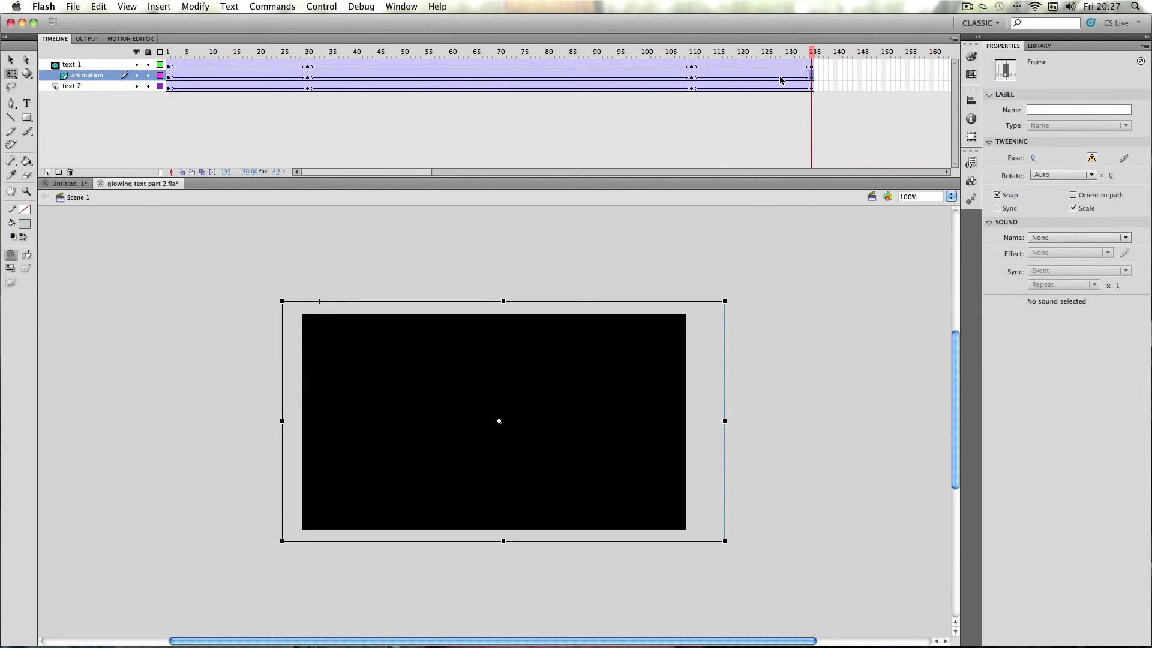
{"action": "left_click", "coordinate": [175, 78]}
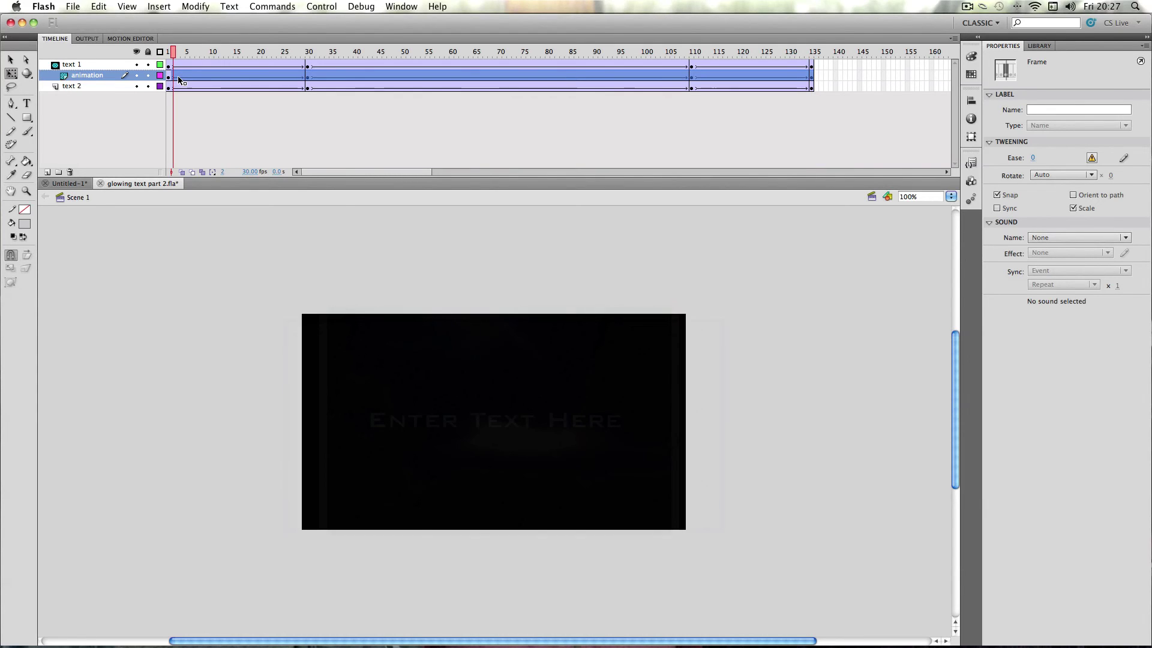
{"action": "right_click", "coordinate": [178, 76]}
{"action": "left_click", "coordinate": [223, 135]}
{"action": "left_click", "coordinate": [136, 64]}
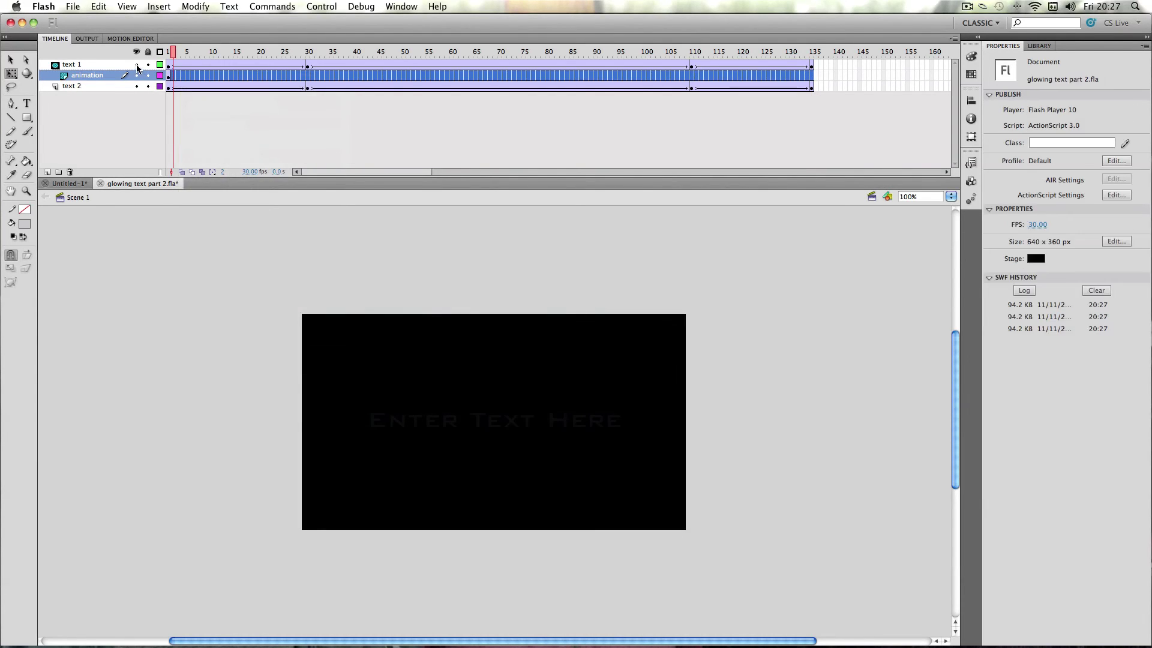
{"action": "left_click", "coordinate": [169, 75]}
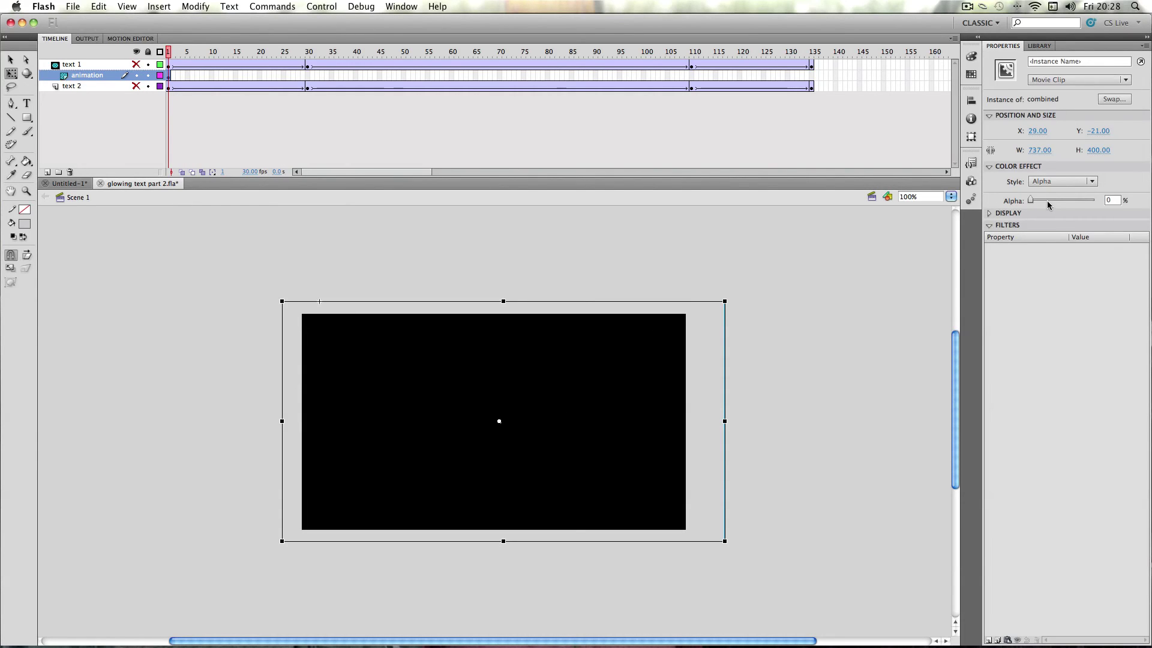
Set the clip to 100% alpha, raise it at frame 1 and lower it at frame 135.
{"action": "left_click_drag", "start_coordinate": [1047, 204], "coordinate": [1102, 200]}
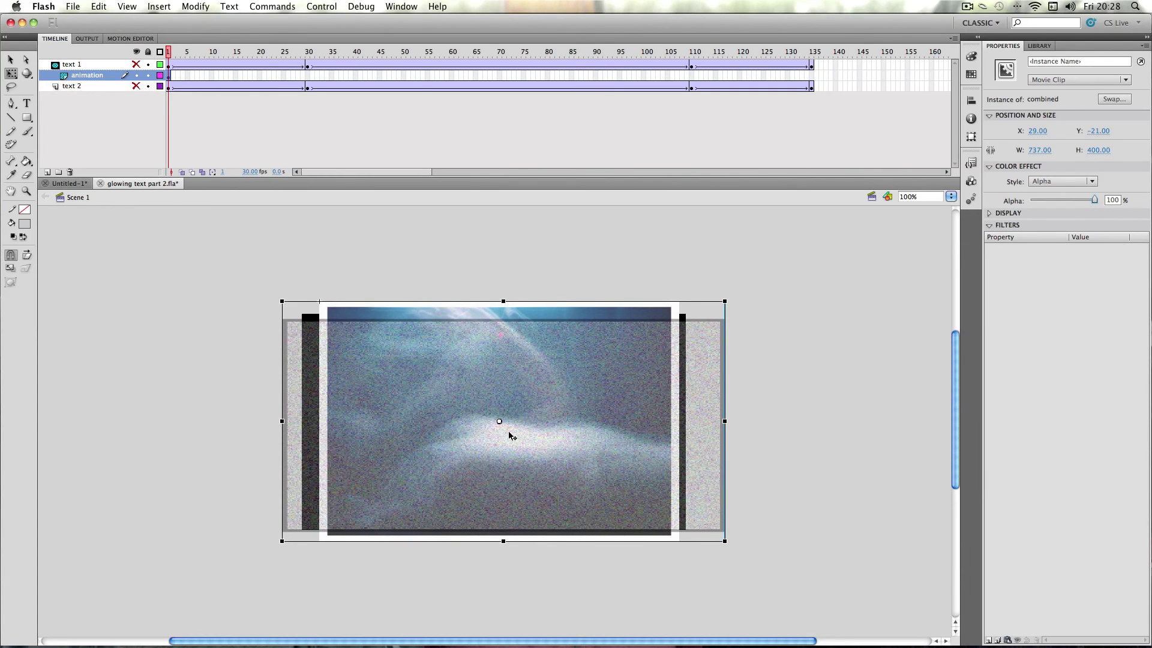
{"action": "left_click_drag", "start_coordinate": [552, 416], "coordinate": [558, 379]}
{"action": "right_click", "coordinate": [170, 75]}
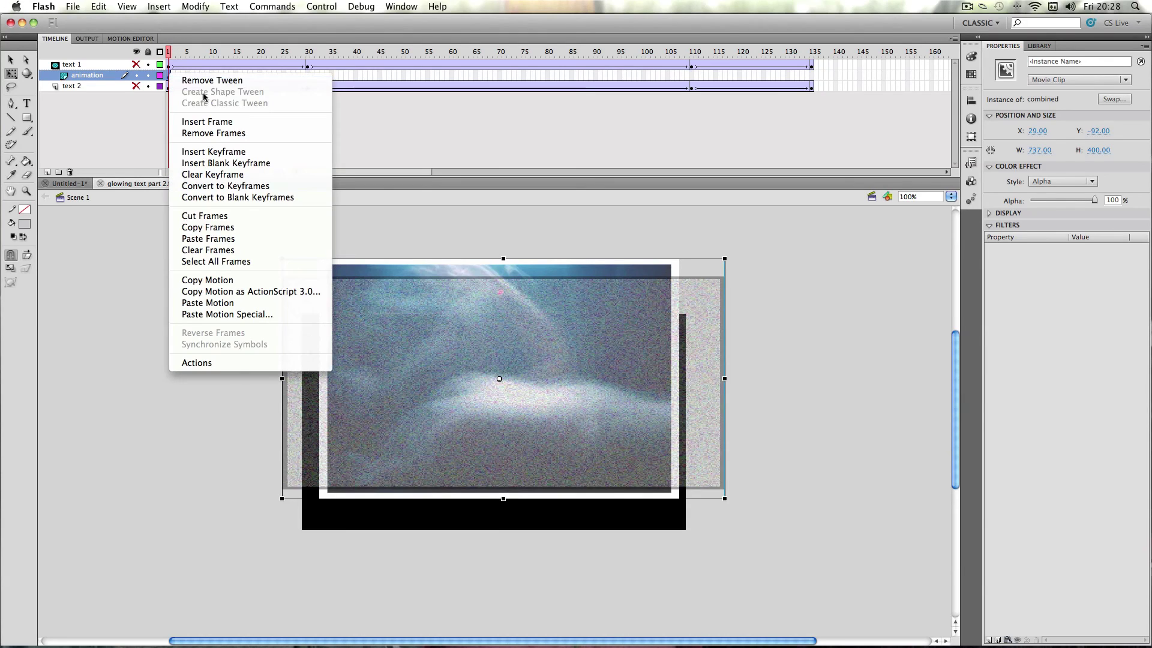
{"action": "left_click", "coordinate": [413, 74]}
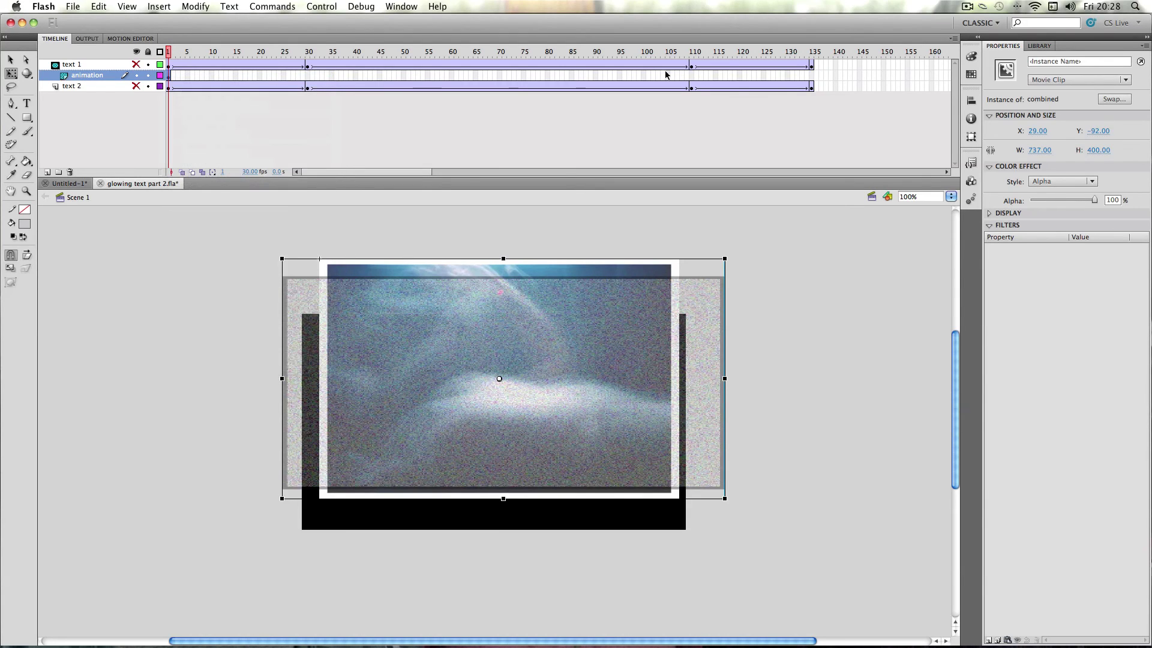
{"action": "left_click", "coordinate": [812, 73]}
{"action": "left_click_drag", "start_coordinate": [542, 316], "coordinate": [545, 394]}
{"action": "left_click_drag", "start_coordinate": [369, 50], "coordinate": [288, 53]}
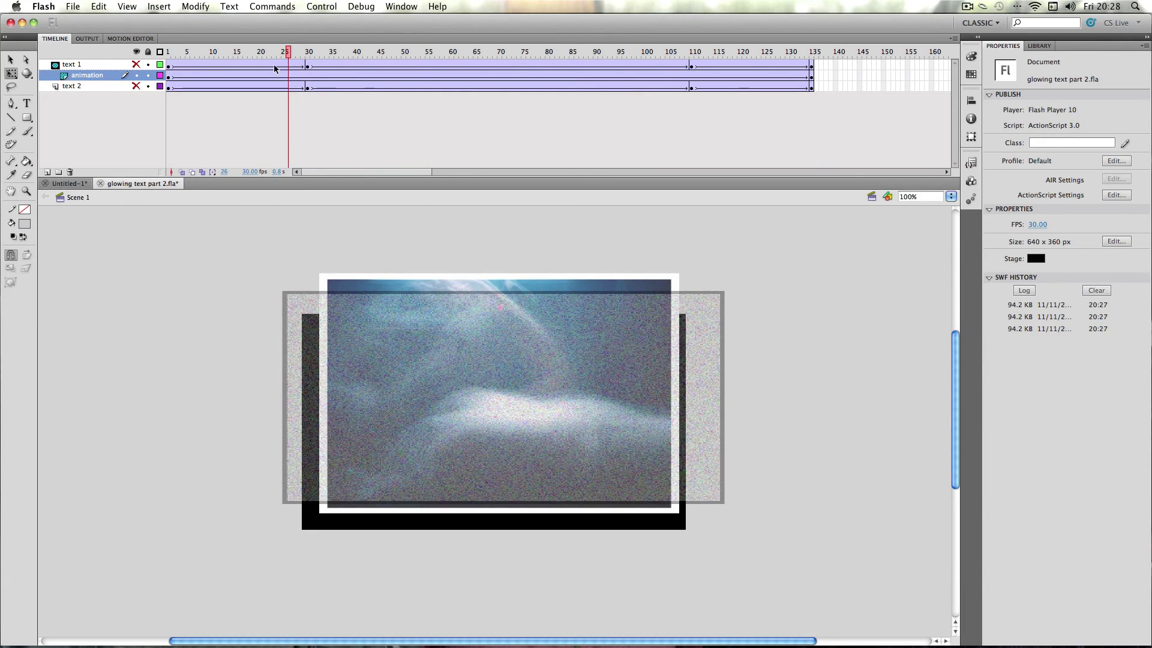
{"action": "left_click_drag", "start_coordinate": [288, 53], "coordinate": [161, 98]}
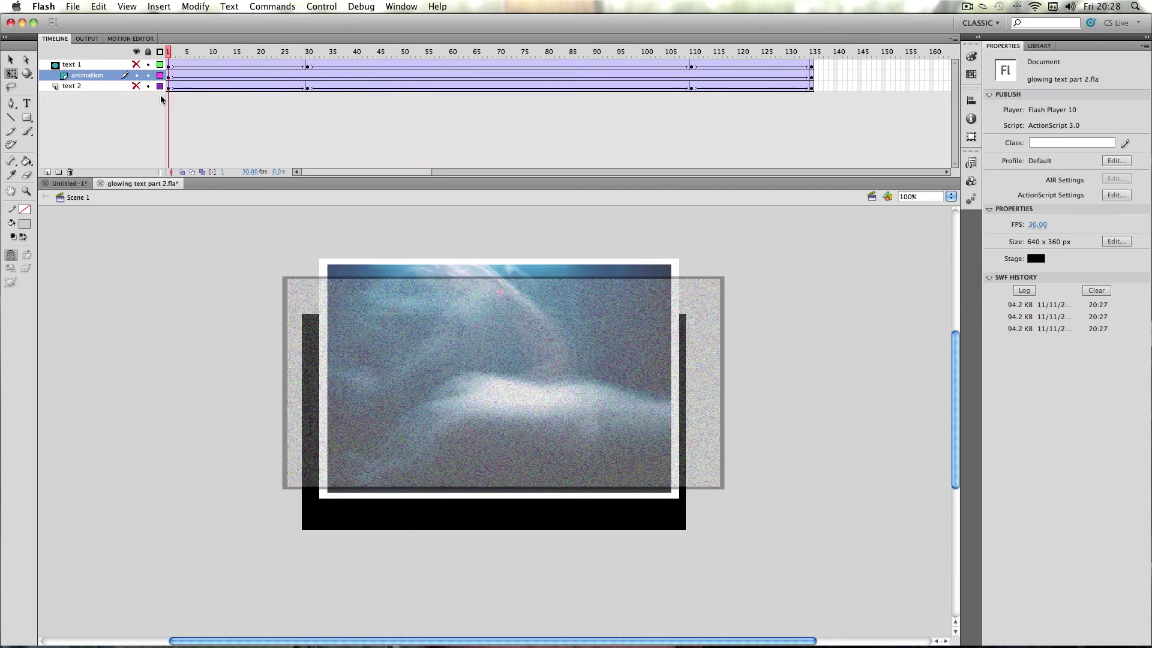
Drag the background clip's Alpha to 0% at frame 1 so it fades in.
{"action": "left_click", "coordinate": [307, 76]}
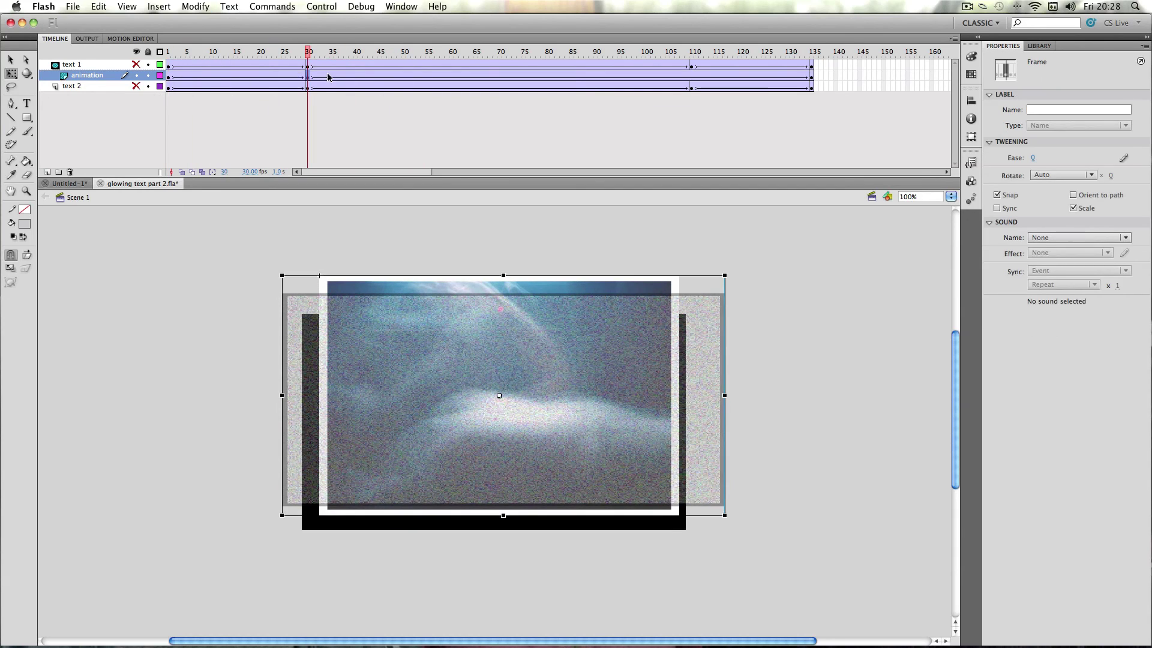
{"action": "left_click", "coordinate": [170, 77]}
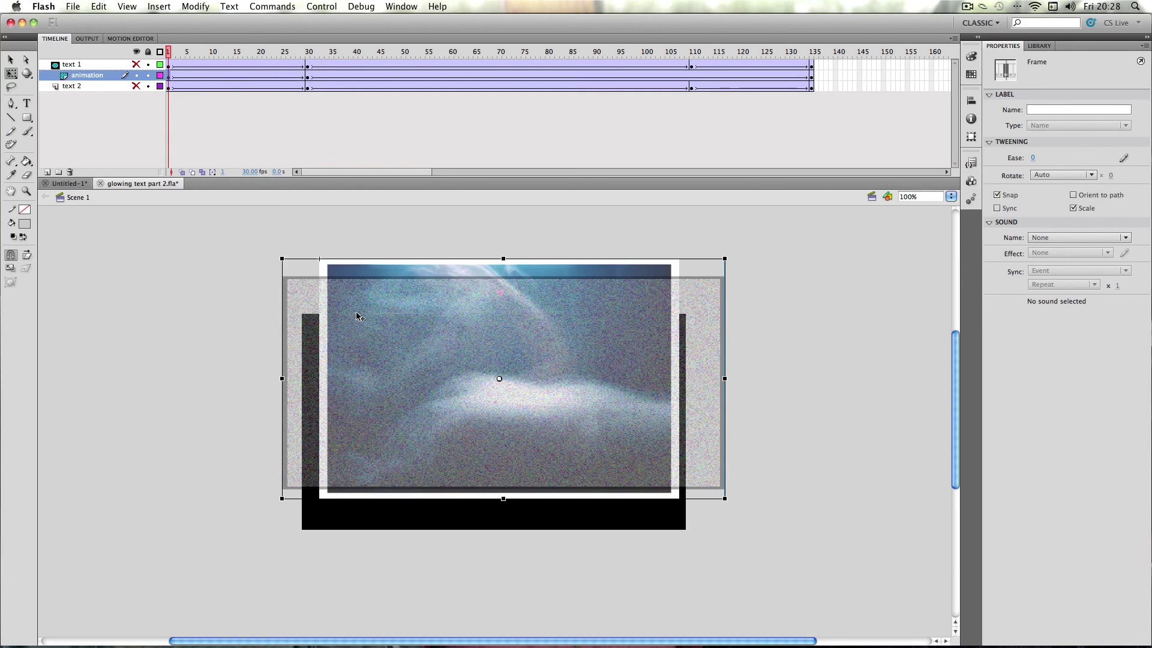
{"action": "left_click", "coordinate": [357, 317]}
{"action": "left_click", "coordinate": [1039, 200]}
{"action": "left_click_drag", "start_coordinate": [1039, 201], "coordinate": [1032, 201]}
{"action": "left_click_drag", "start_coordinate": [231, 53], "coordinate": [545, 53]}
Fade the background clip out to transparent at frame 135.
{"action": "left_click", "coordinate": [692, 76]}
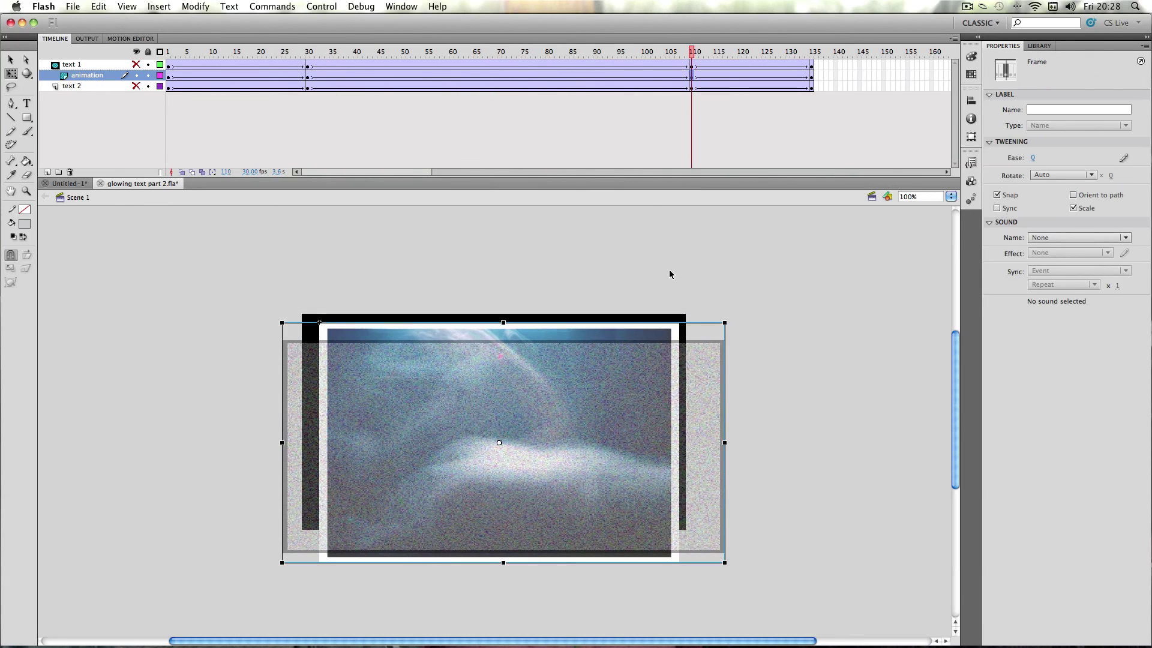
{"action": "left_click", "coordinate": [594, 437]}
{"action": "left_click", "coordinate": [810, 77]}
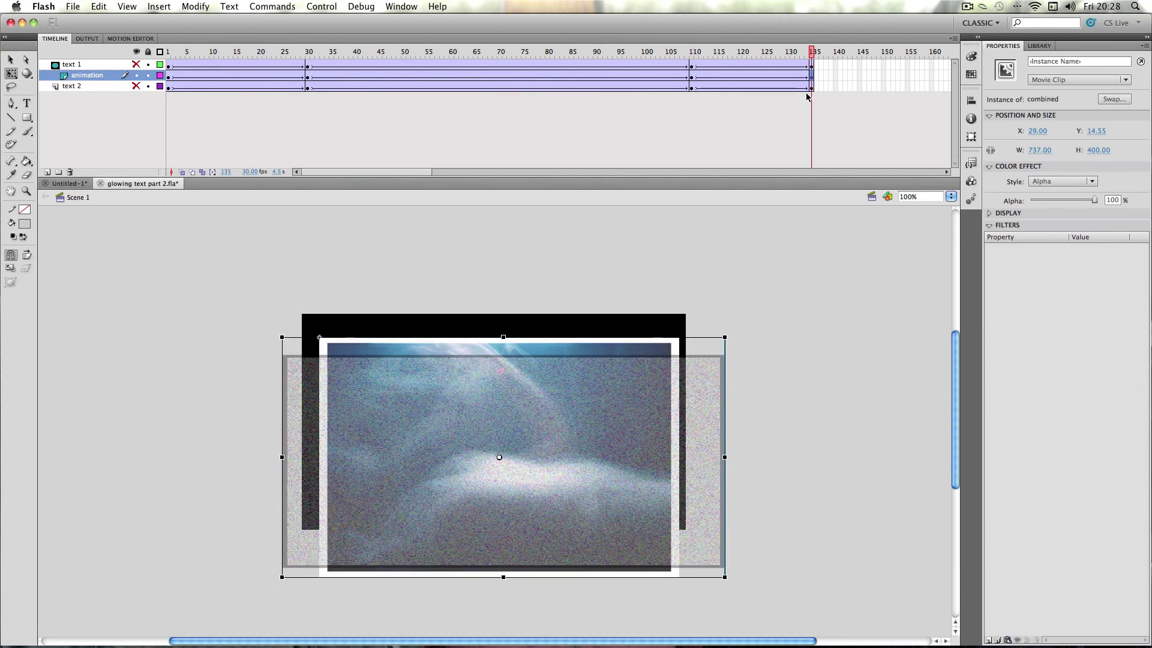
{"action": "left_click_drag", "start_coordinate": [1101, 200], "coordinate": [841, 260]}
Deselect the clip and run Test Movie to preview the glowing 'Enter Text Here' animation.
{"action": "left_click", "coordinate": [837, 249]}
{"action": "key", "text": "super+Return"}
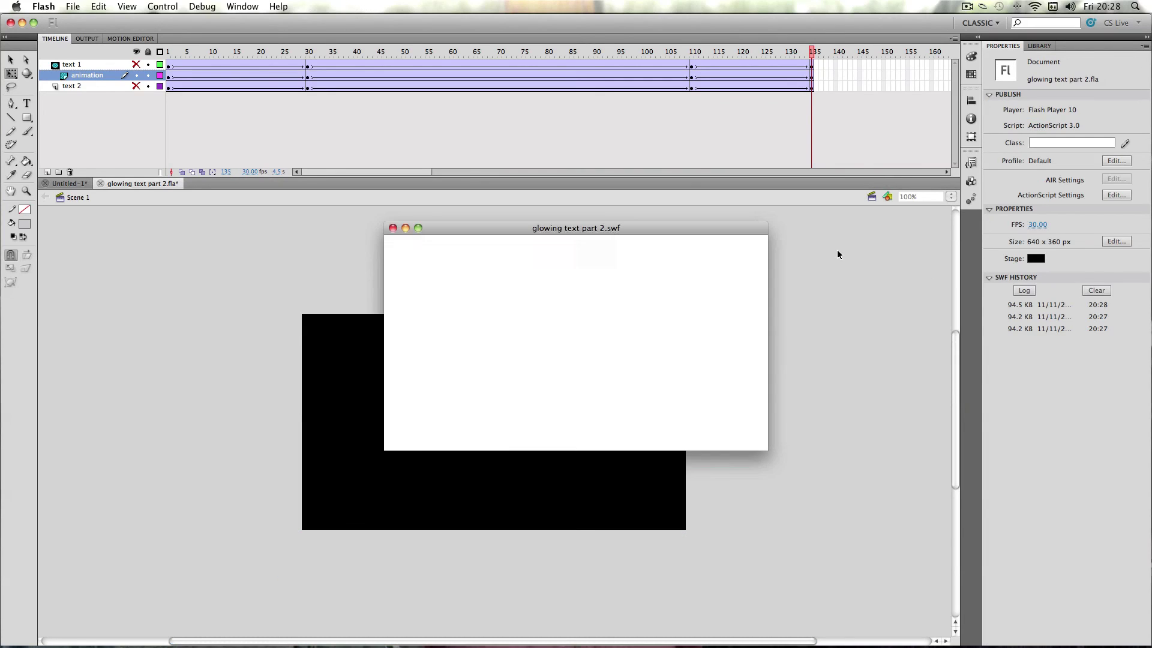